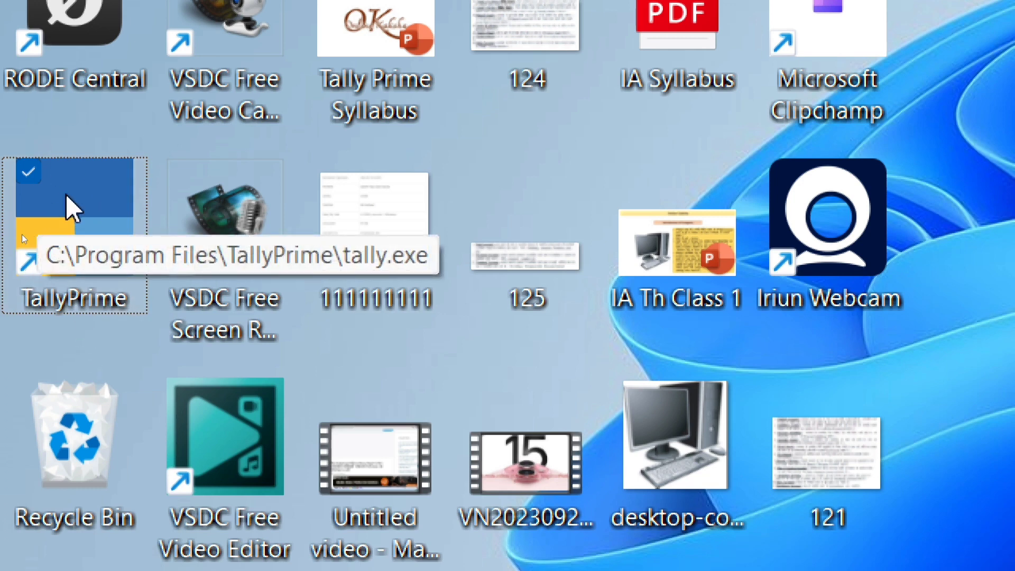
# Step: Launch TallyPrime from its desktop icon to bring up the License dialog
pyautogui.doubleClick(68, 195)
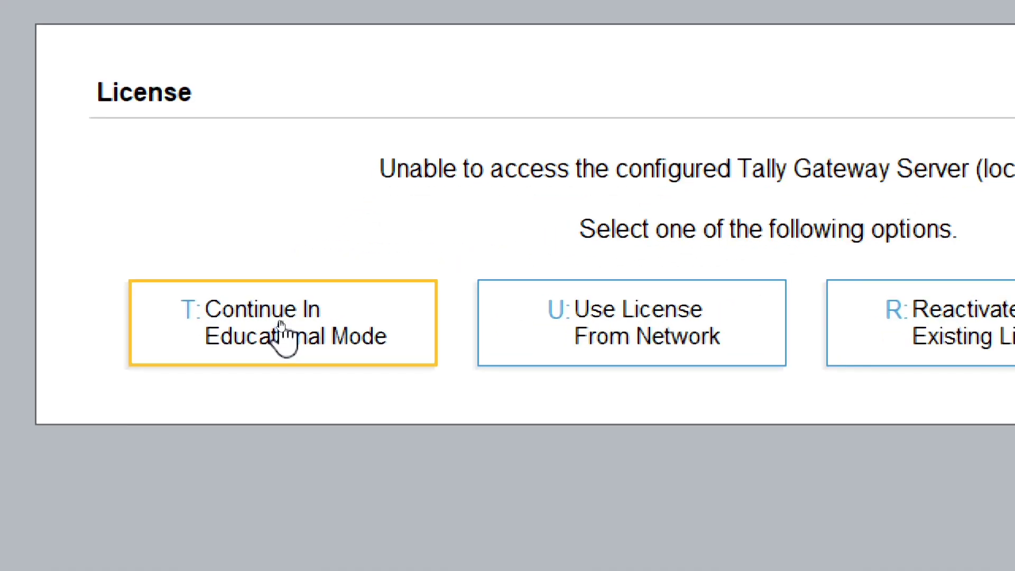
# Step: Continue in Educational Mode so the existing company loads at the Gateway of Tally
pyautogui.click(258, 340)
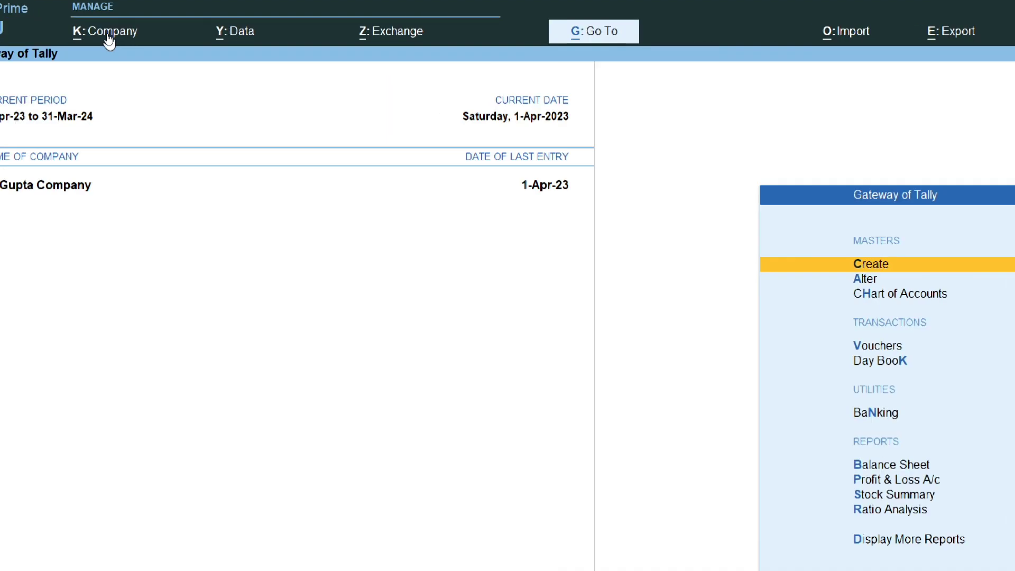
# Step: Choose ChanGe (F3) from the K: Company menu to display the List of Companies
pyautogui.click(147, 39)
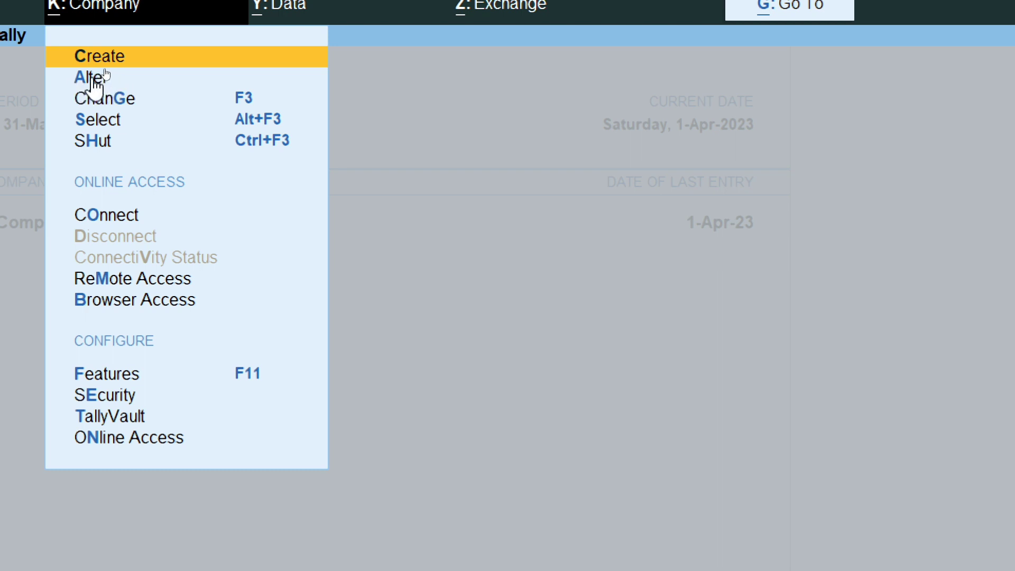
pyautogui.press('Down')
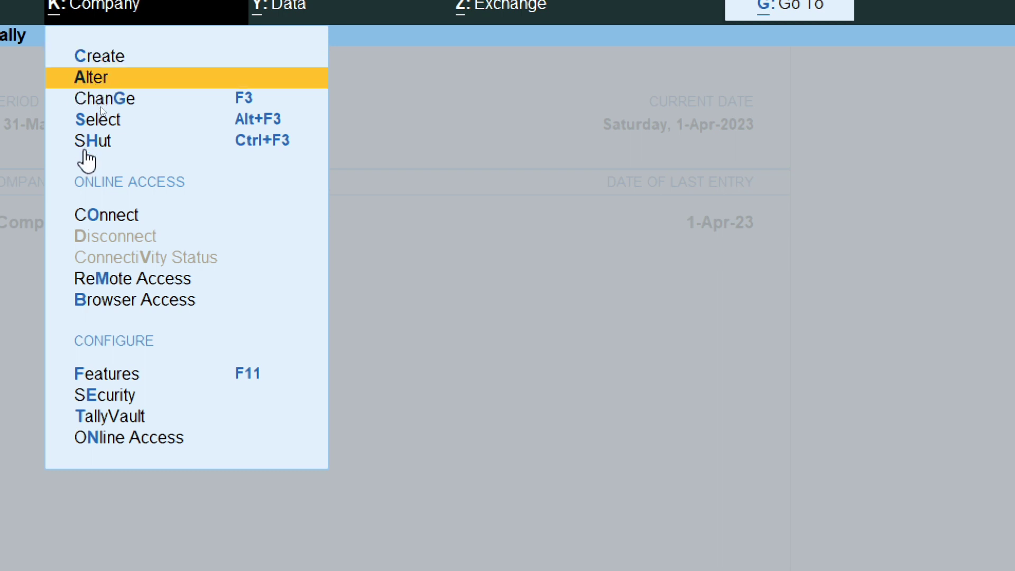
pyautogui.press('Down')
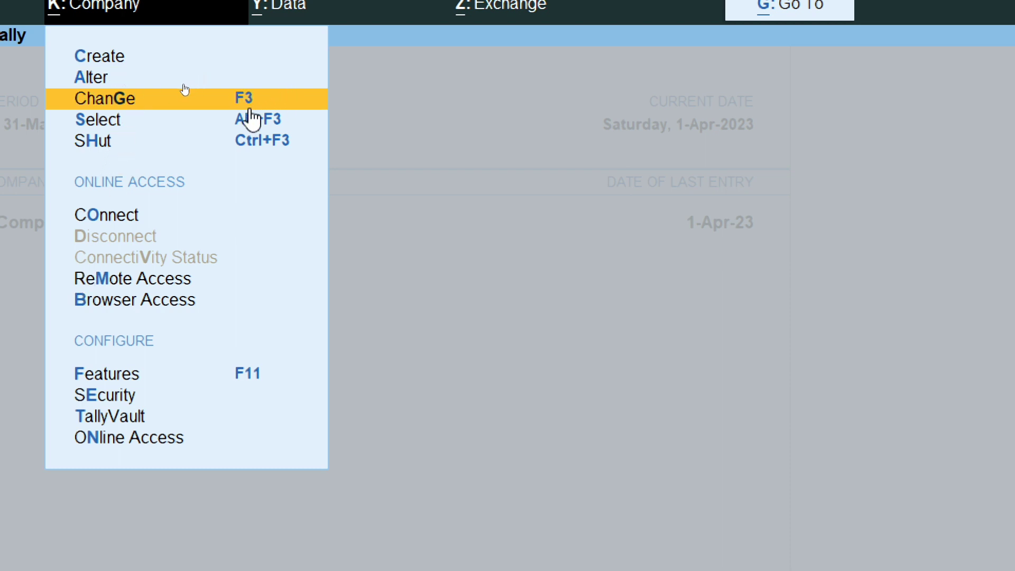
pyautogui.click(215, 99)
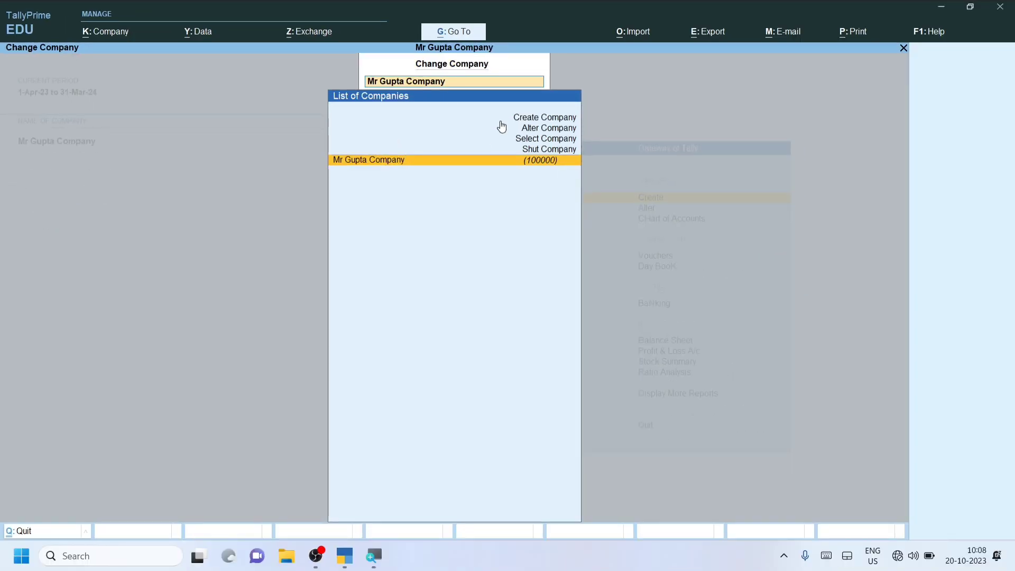
# Step: Choose Create Company from the List of Companies to get a blank Company Creation form
pyautogui.press('super')
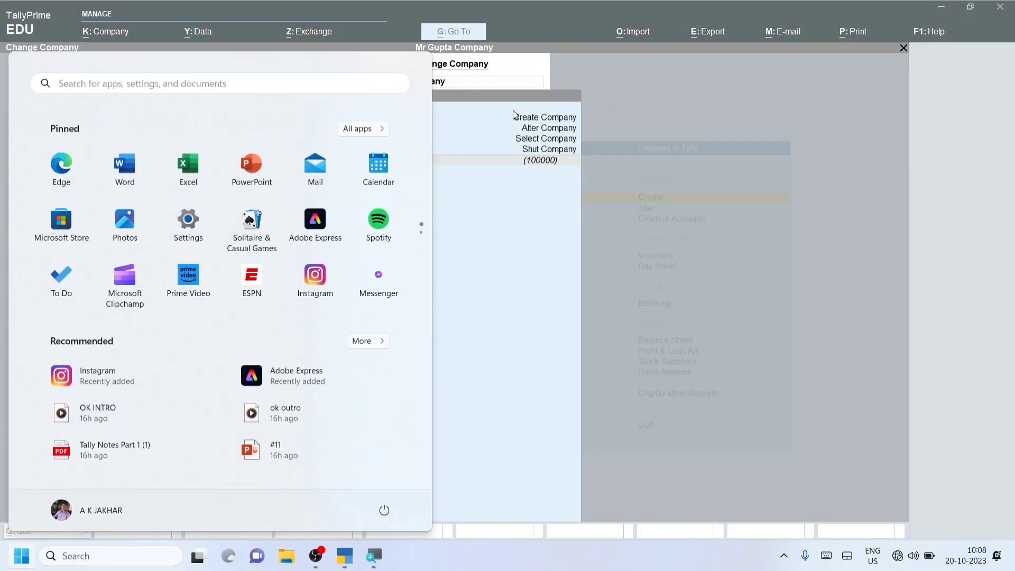
pyautogui.click(522, 118)
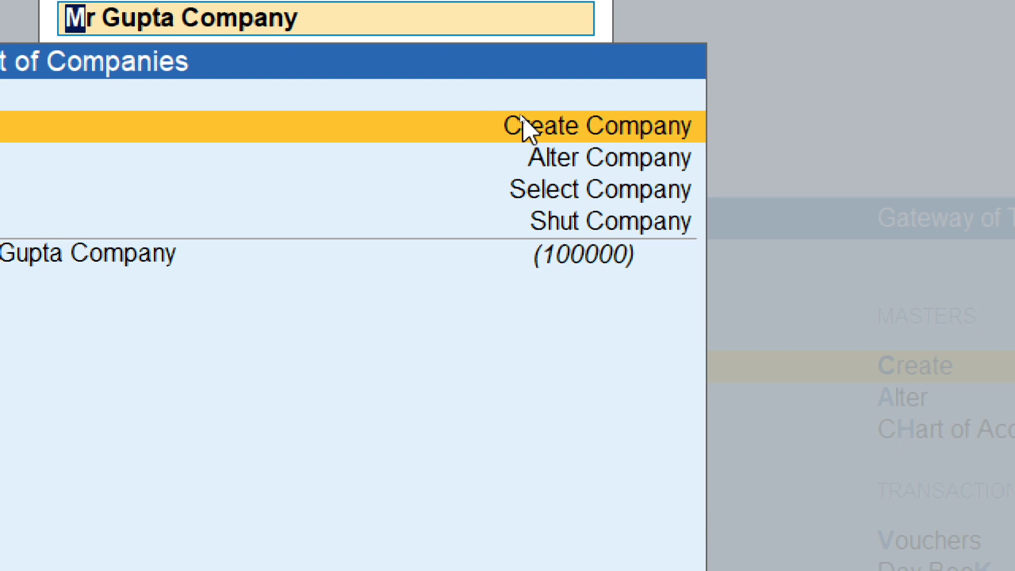
pyautogui.press('Down')
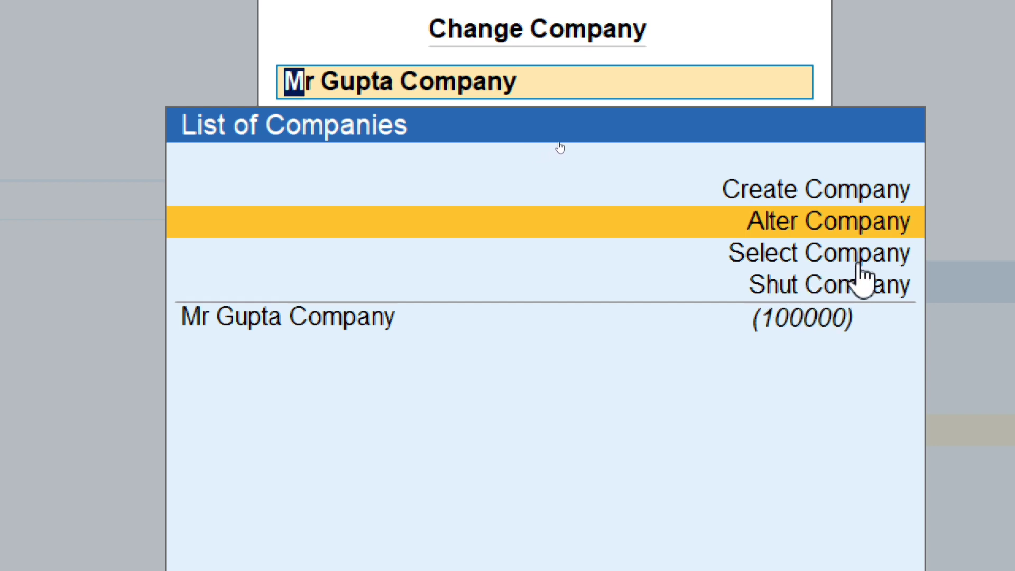
pyautogui.press('Up')
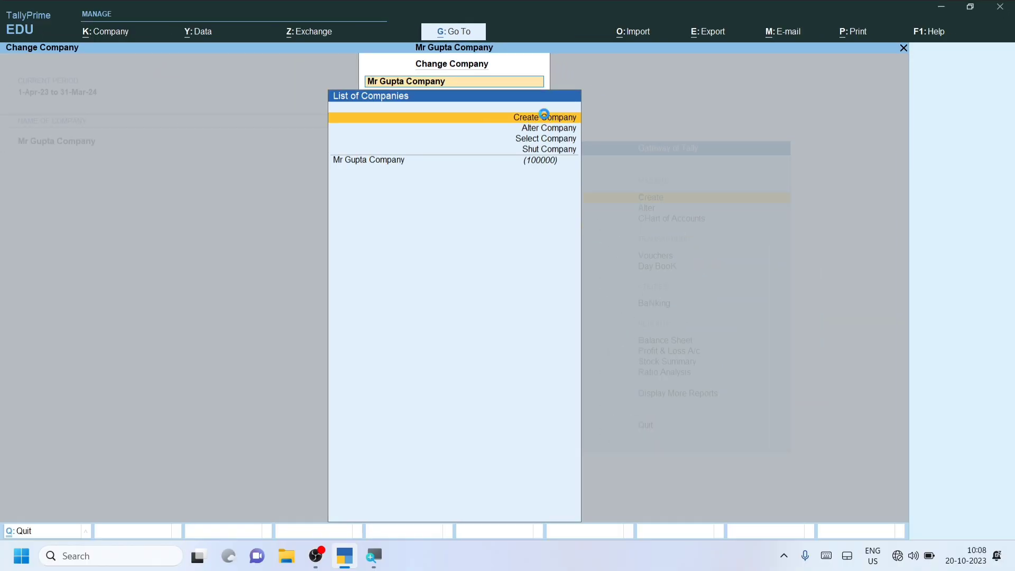
pyautogui.click(544, 116)
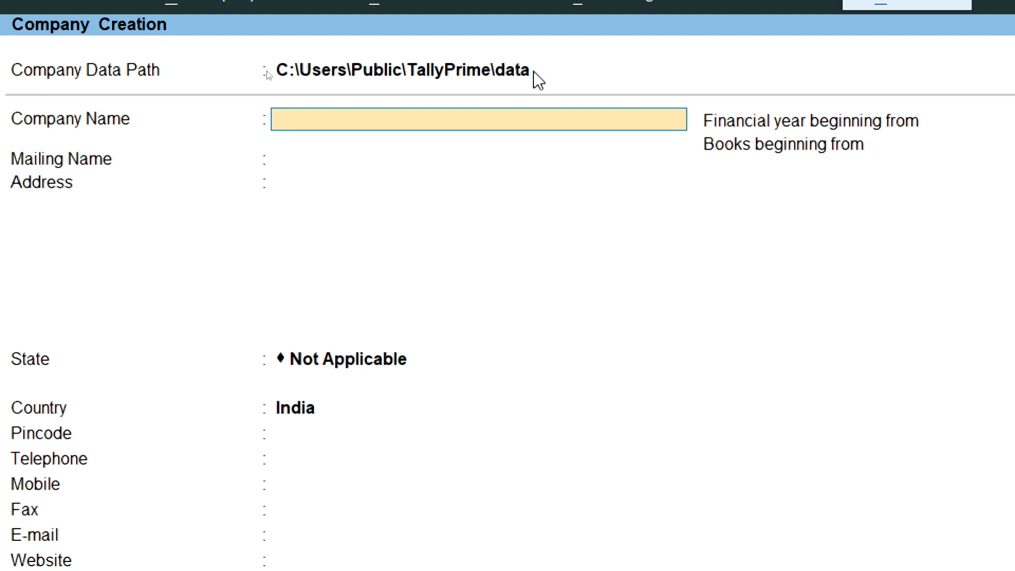
# Step: Keep the default data path and enter the company name, fixing a typo, so the mailing name matches
pyautogui.click(360, 80)
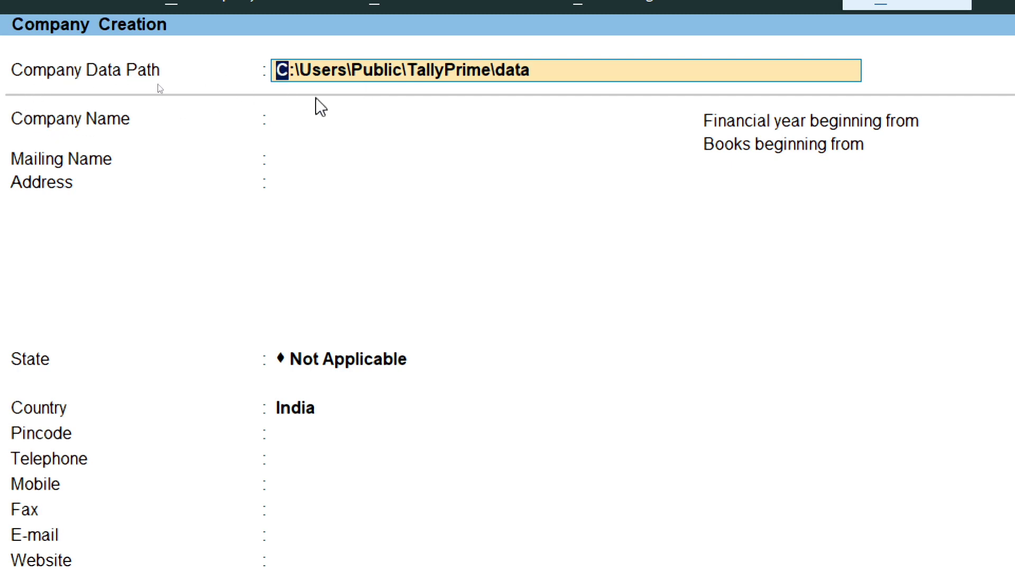
pyautogui.press('Return')
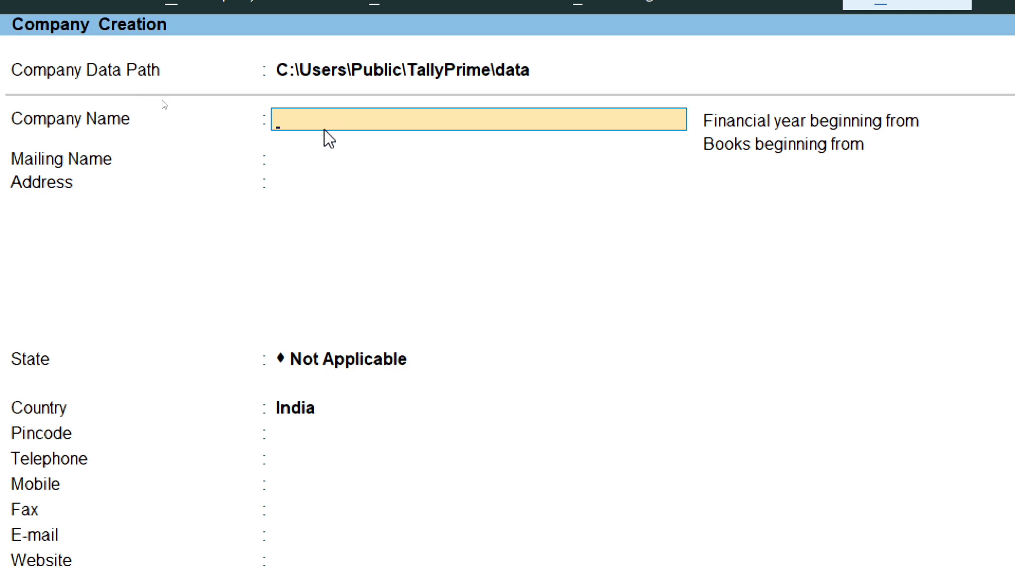
pyautogui.write('Rakesh')
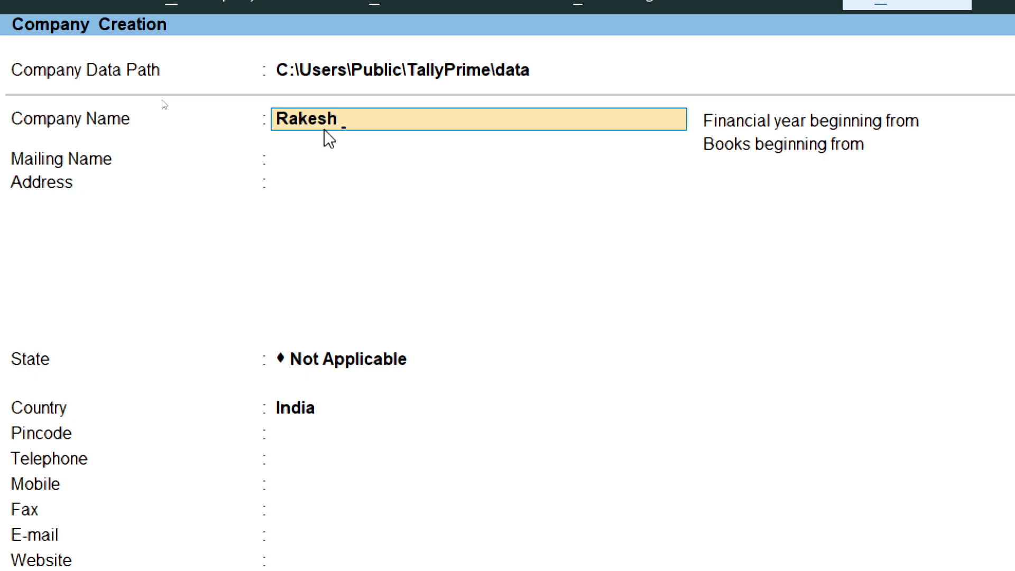
pyautogui.write(' And Com')
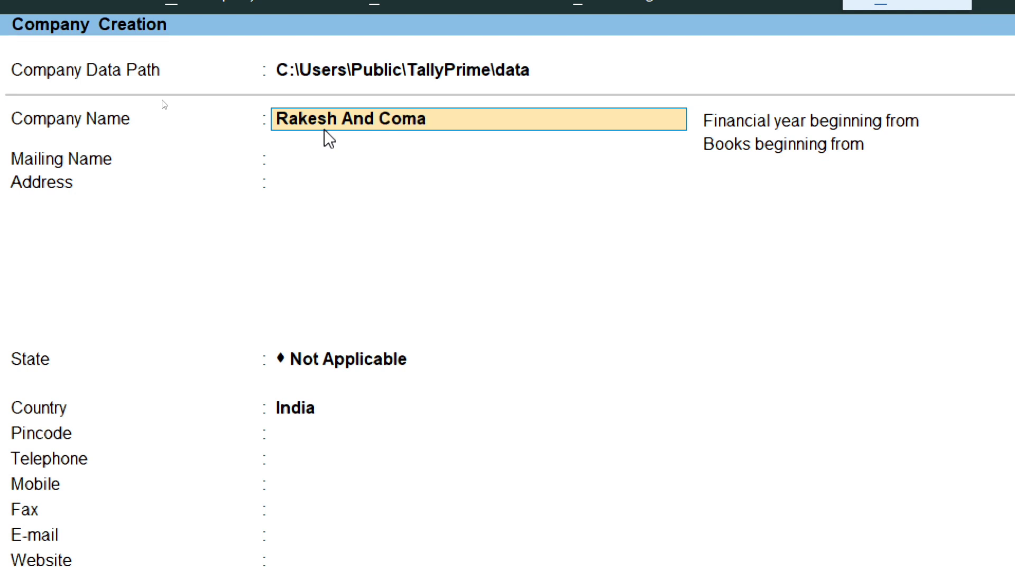
pyautogui.write('pany')
pyautogui.press('Return')
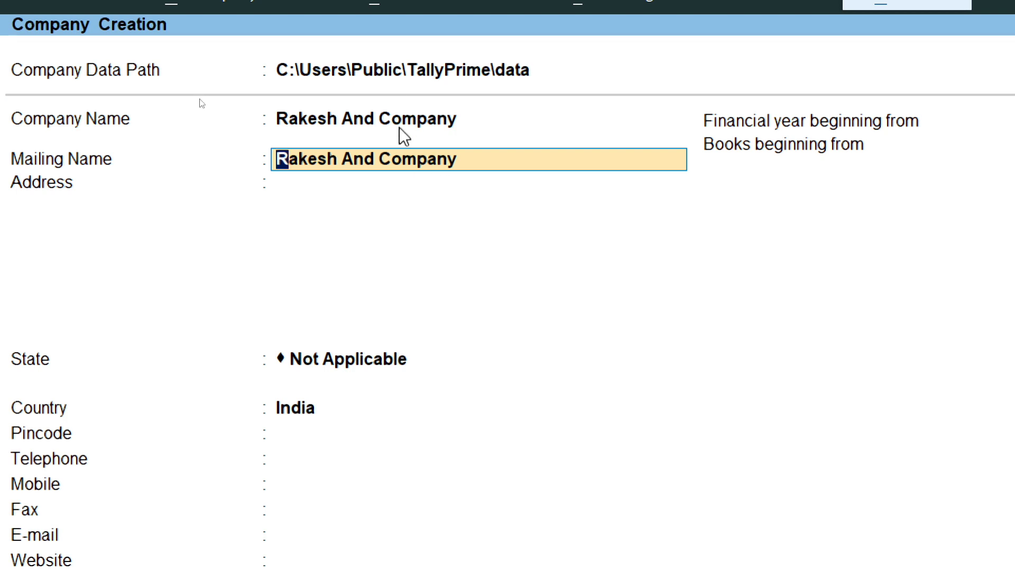
# Step: Accept the auto-filled mailing name and enter the company's address with its city and state
pyautogui.press('Return')
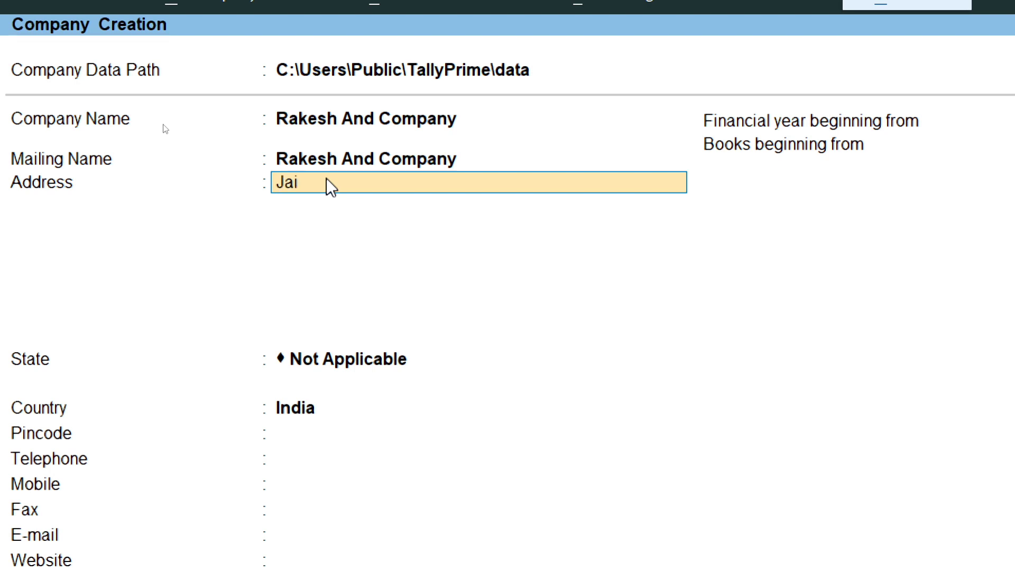
pyautogui.write('Rajasthan')
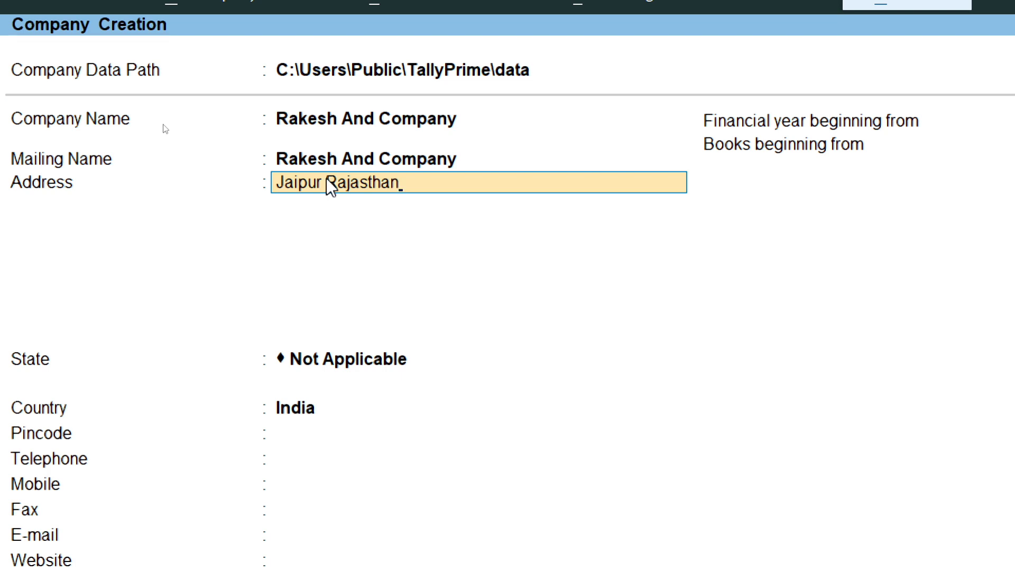
pyautogui.press('Return')
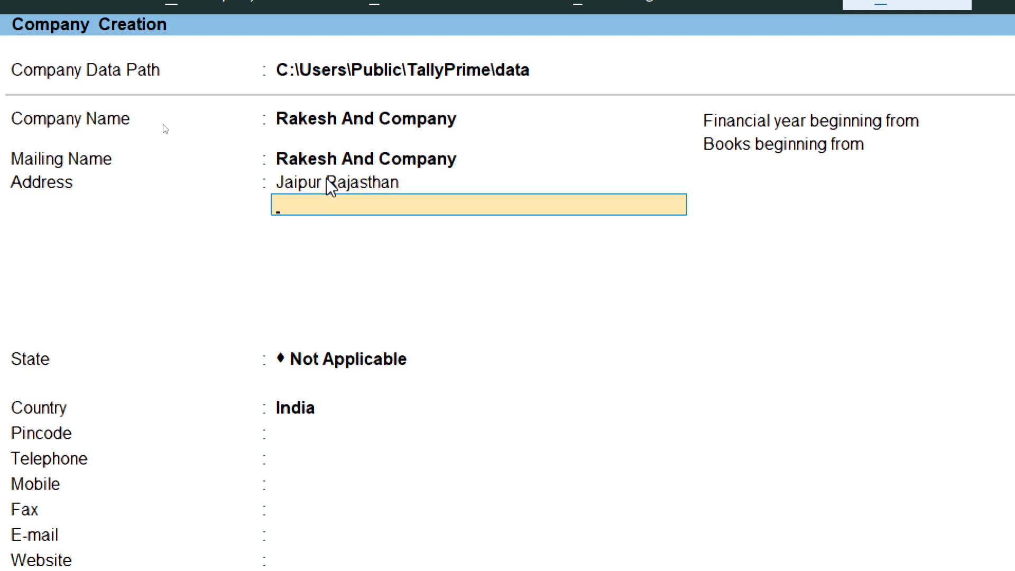
pyautogui.press('Return')
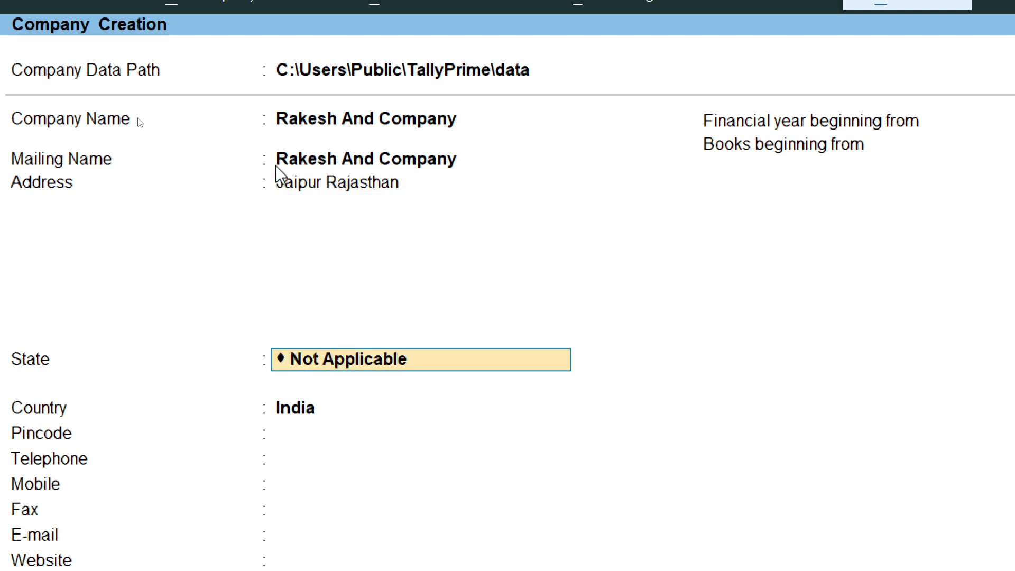
pyautogui.click(307, 186)
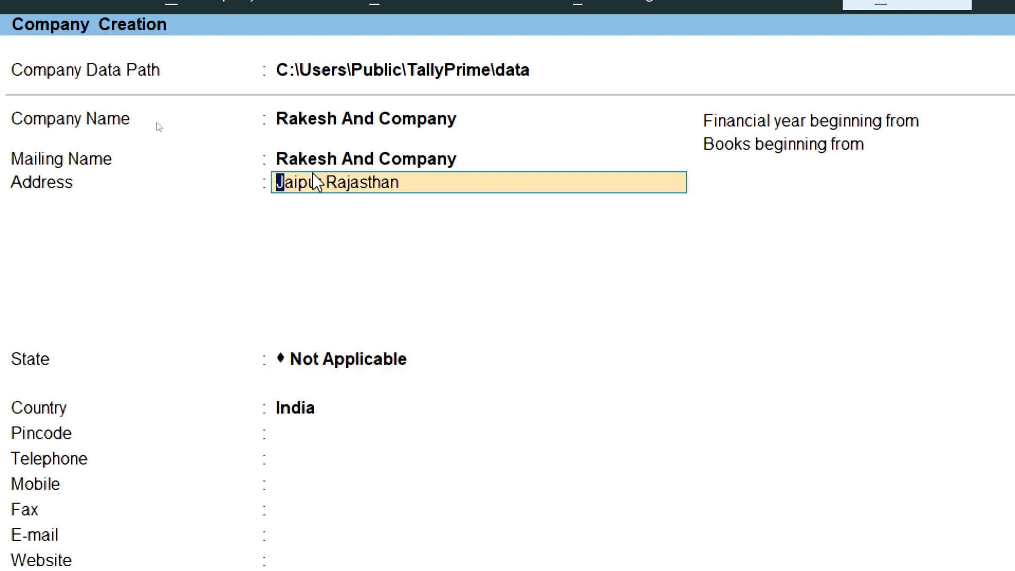
pyautogui.press('Return')
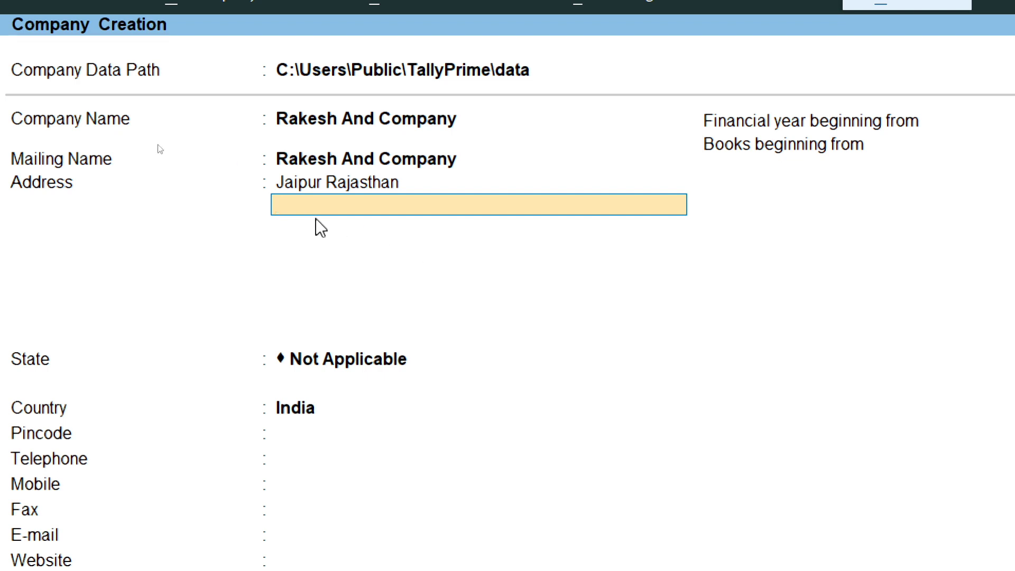
pyautogui.press('Return')
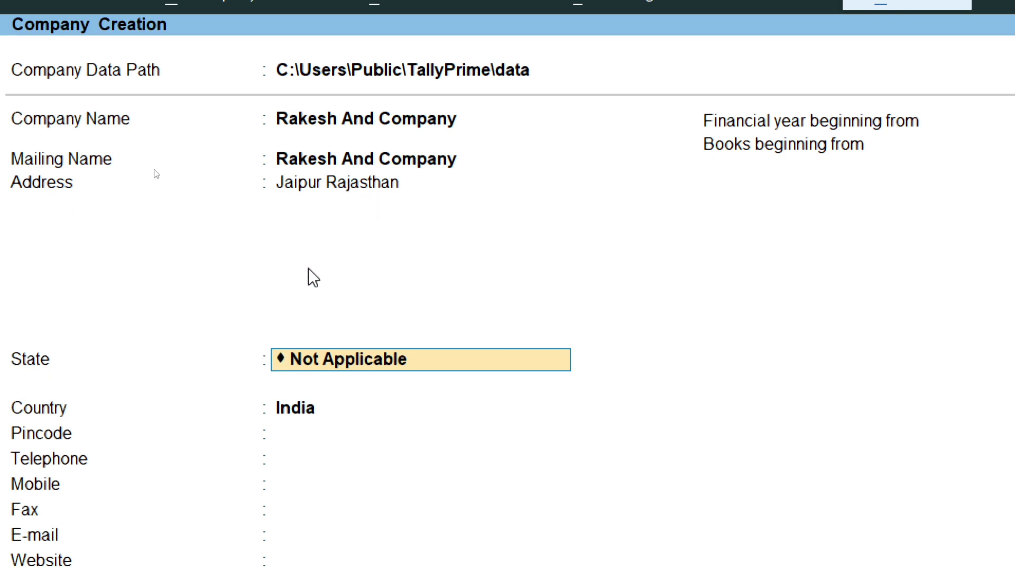
# Step: Select Rajasthan from the List of States as the company's state
pyautogui.write('Raj')
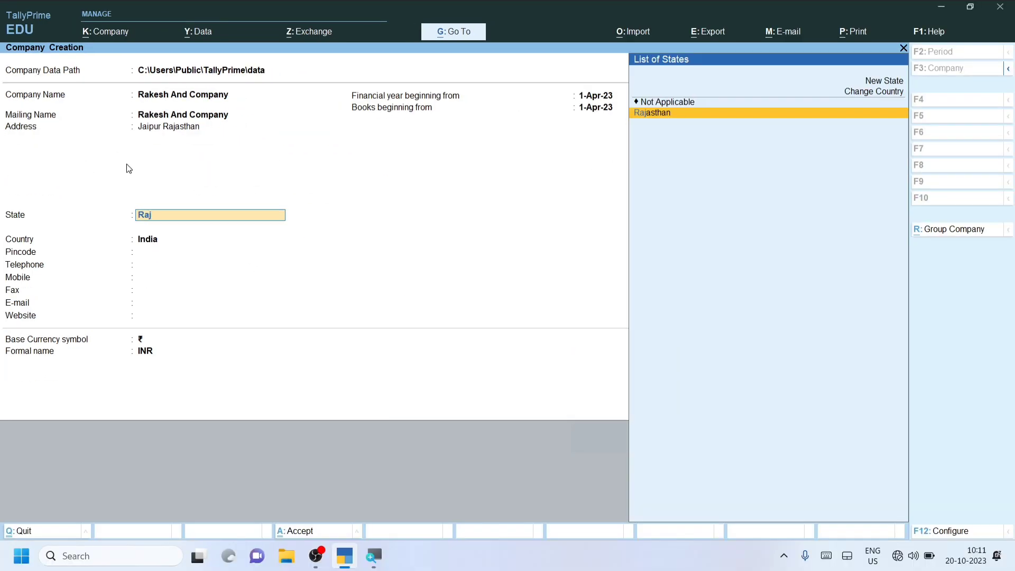
pyautogui.press('BackSpace')
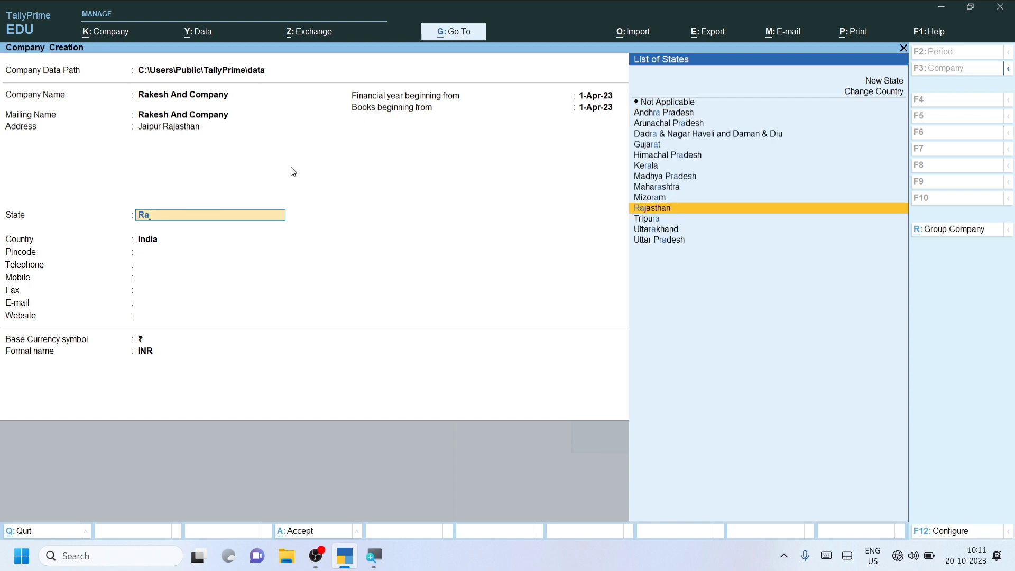
pyautogui.press('BackSpace')
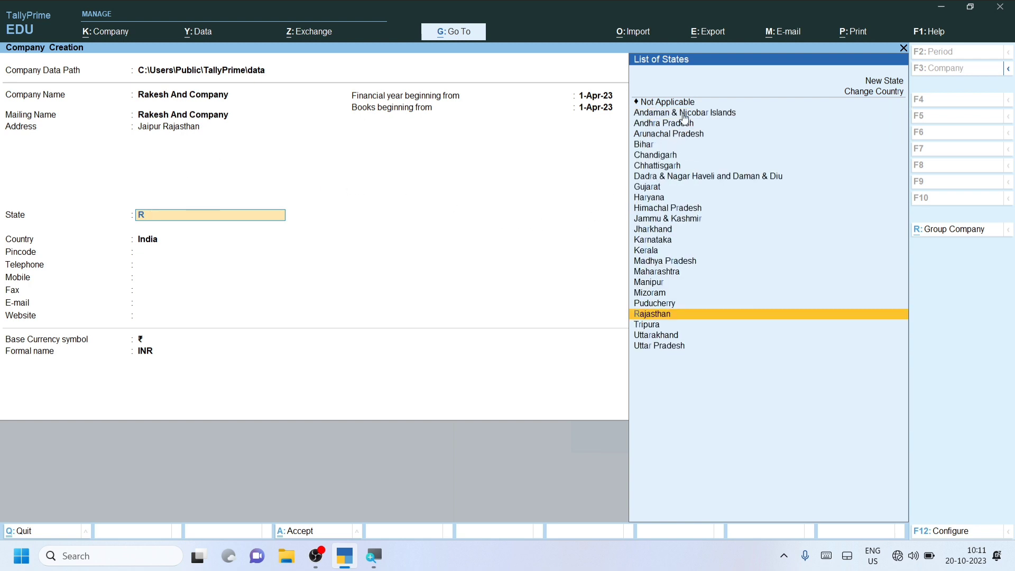
pyautogui.click(653, 318)
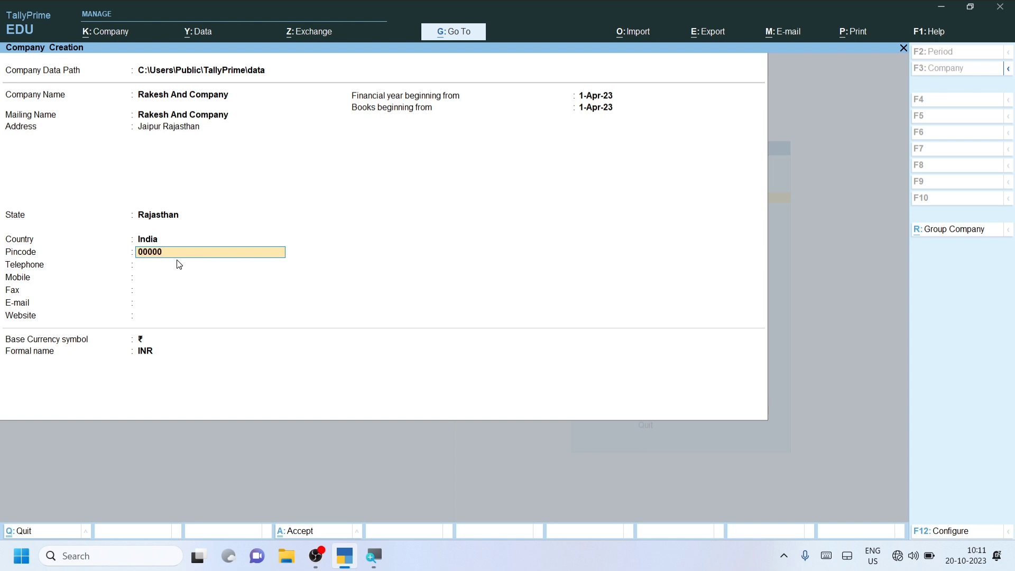
# Step: Enter Pincode 000000 and a zero Mobile number, leaving Telephone and Fax blank
pyautogui.press('Return')
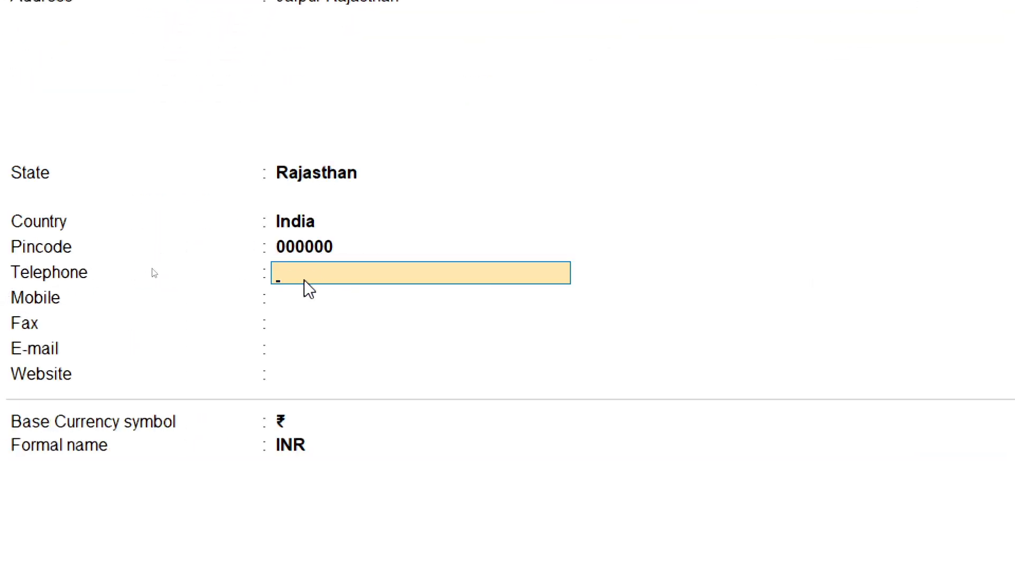
pyautogui.press('Return')
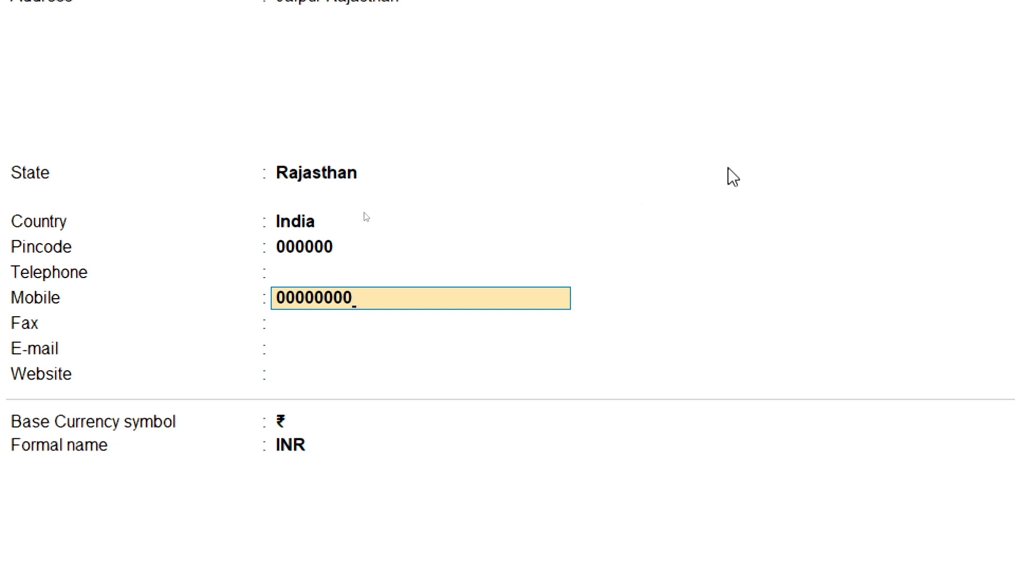
pyautogui.press('Return')
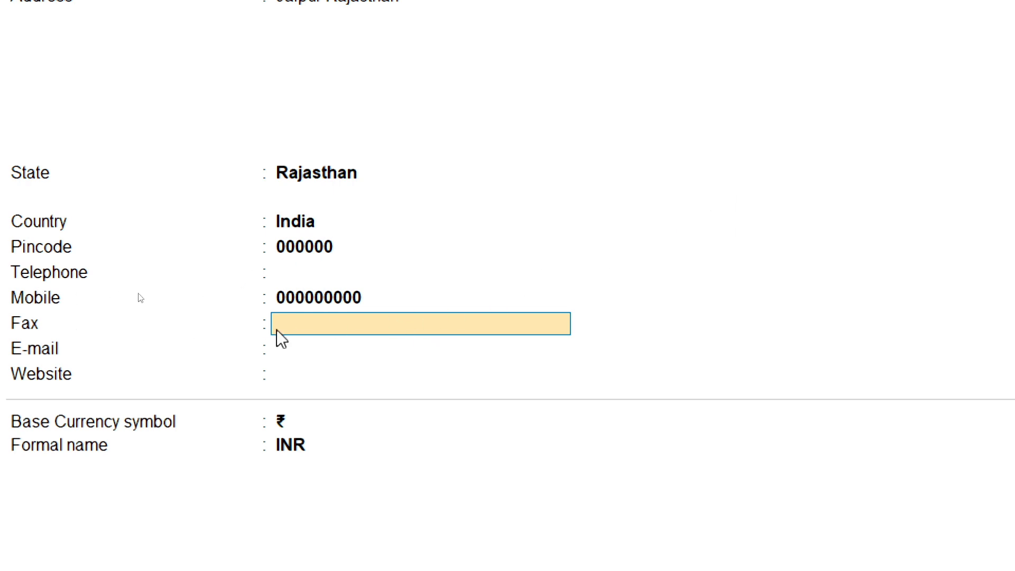
pyautogui.click(282, 347)
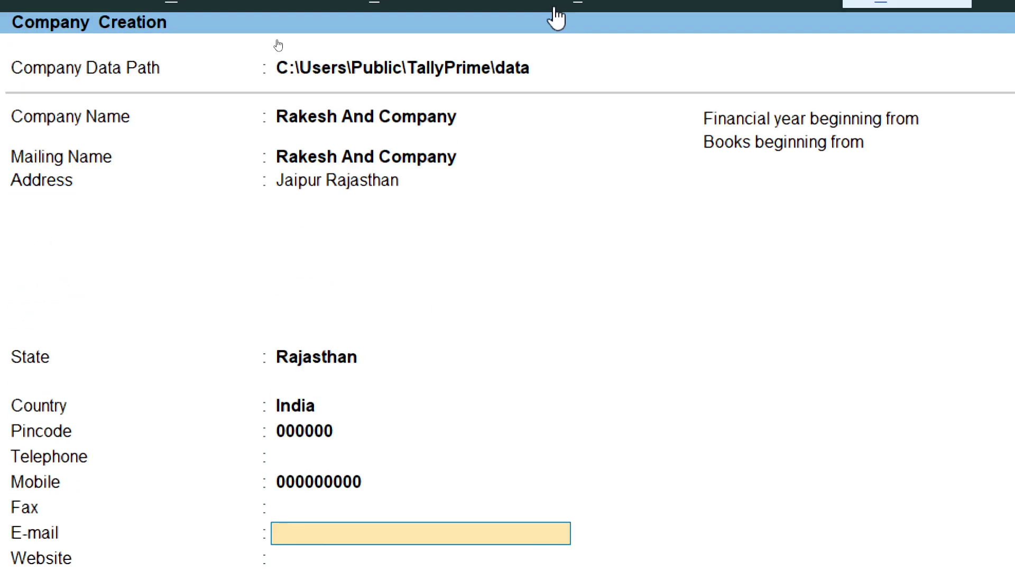
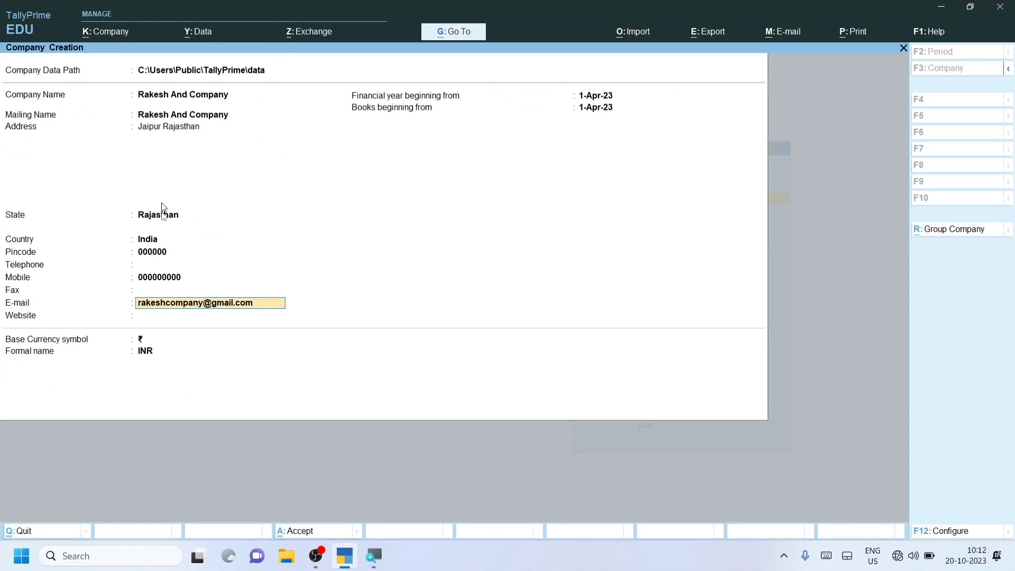
# Step: Fill in the company's e-mail address in the E-mail field
pyautogui.press('Return')
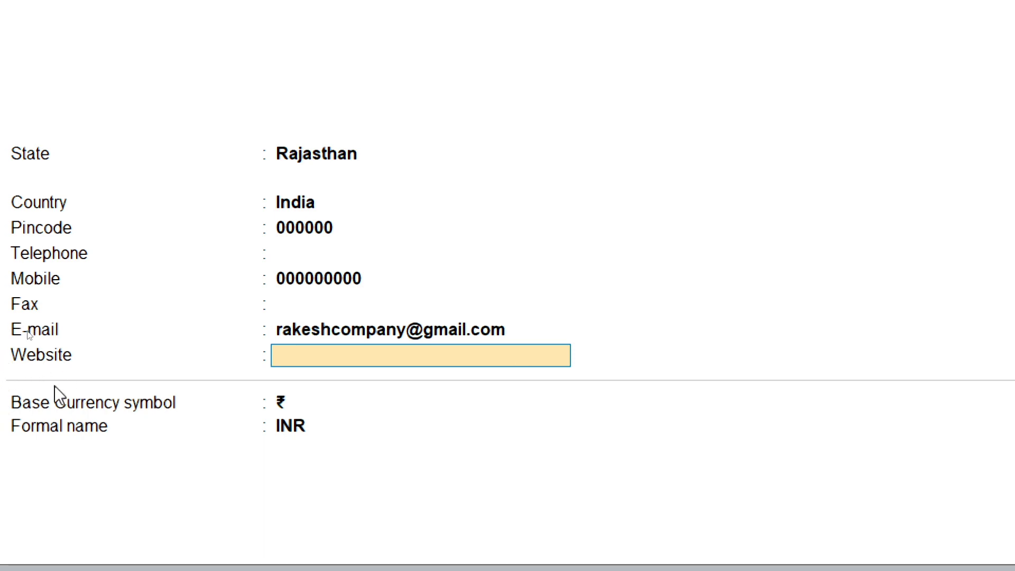
# Step: Skip the Website field, keeping the financial year and books beginning at 1-Apr-23
pyautogui.press('Return')
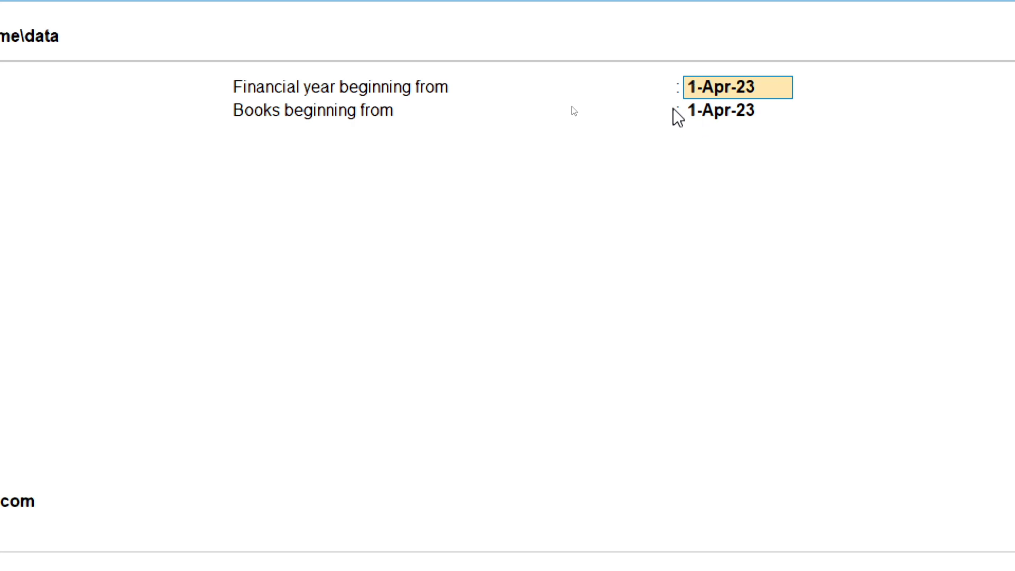
# Step: Keep 1-Apr-23 for financial year and books start dates and ₹ as base currency symbol
pyautogui.press('super')
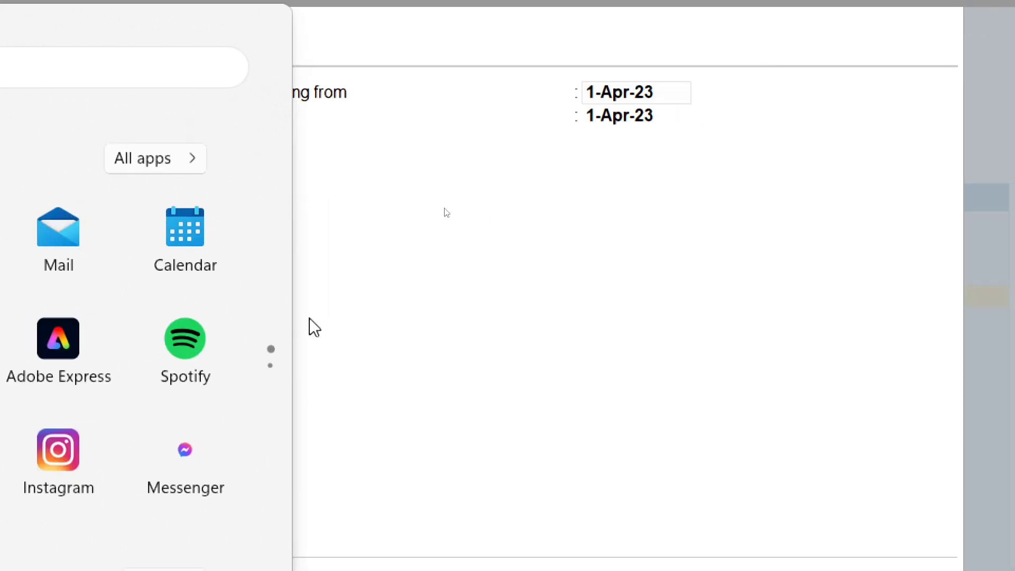
pyautogui.click(476, 271)
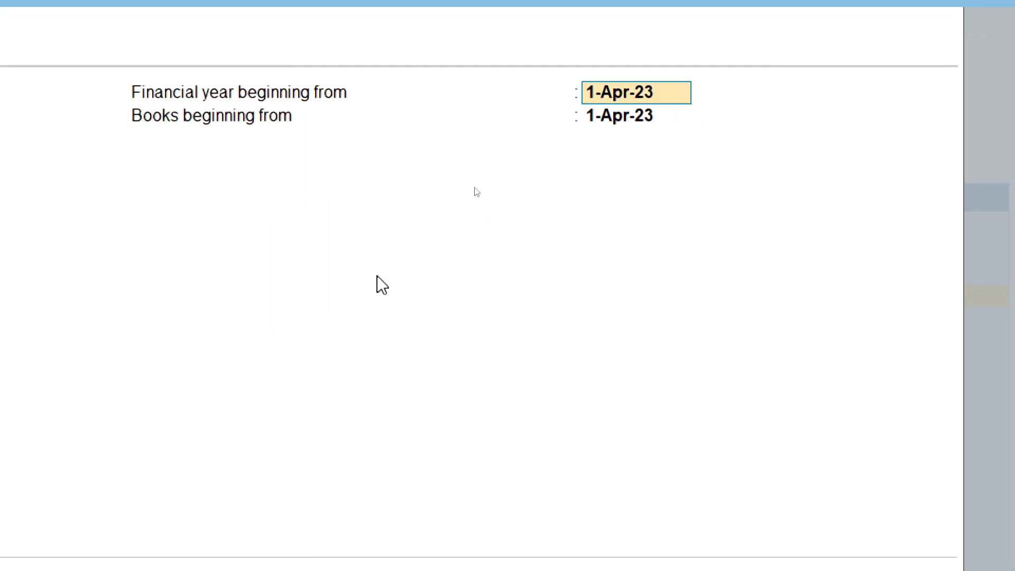
pyautogui.press('Return')
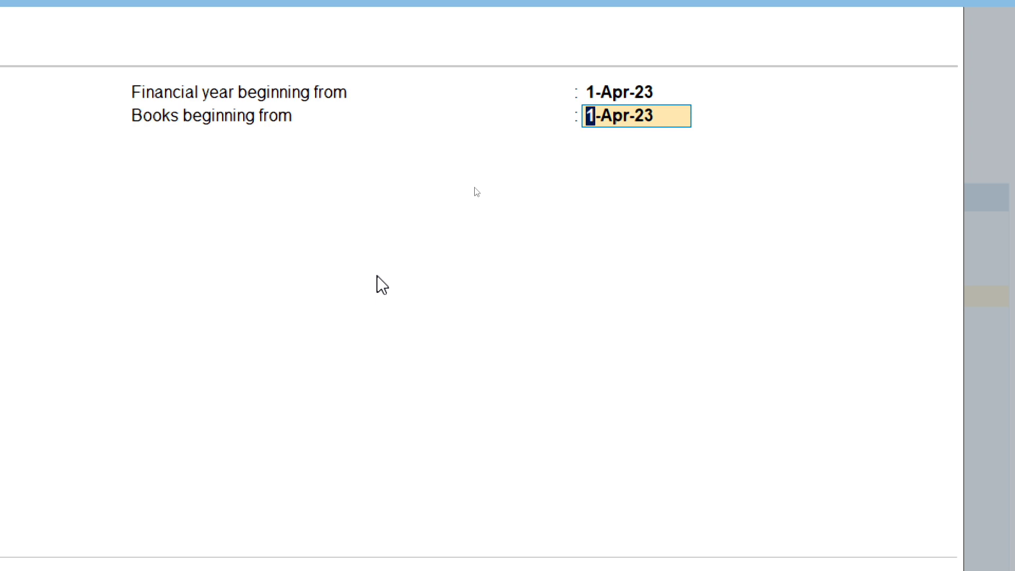
pyautogui.press('Up')
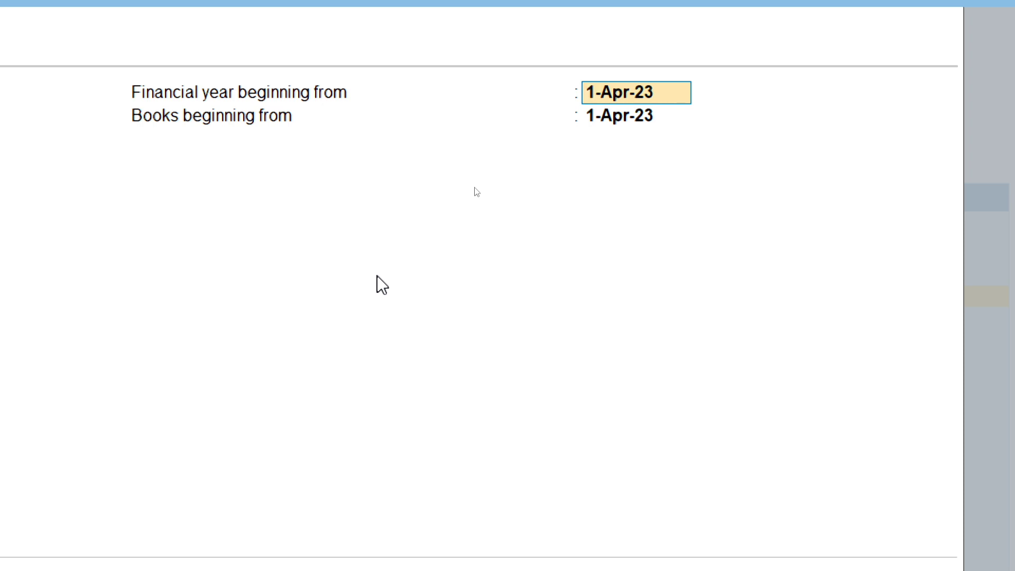
pyautogui.press('Return')
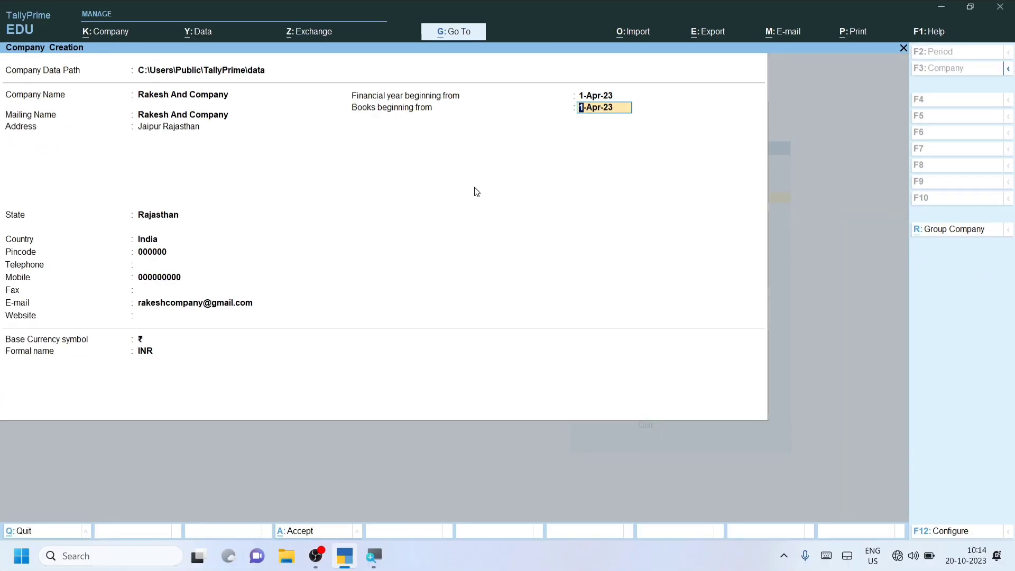
pyautogui.press('Return')
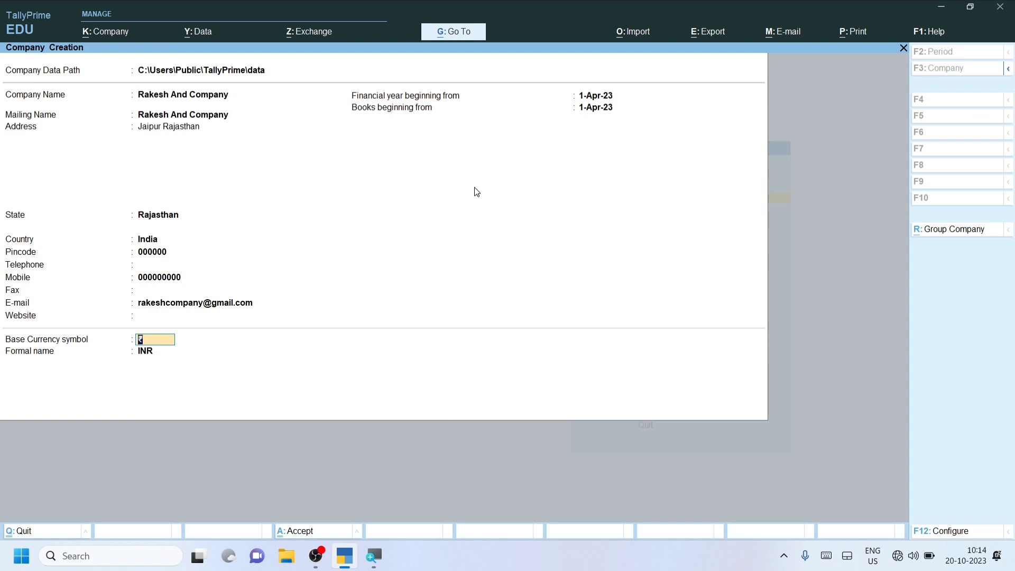
pyautogui.press('Return')
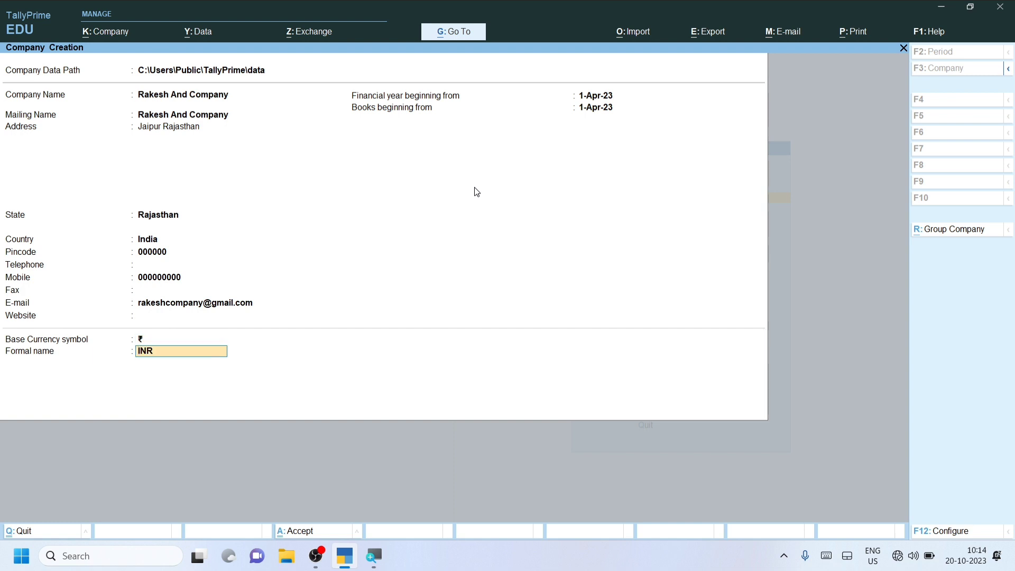
# Step: Keep INR as the formal currency name and confirm creating Rakesh And Company
pyautogui.press('Return')
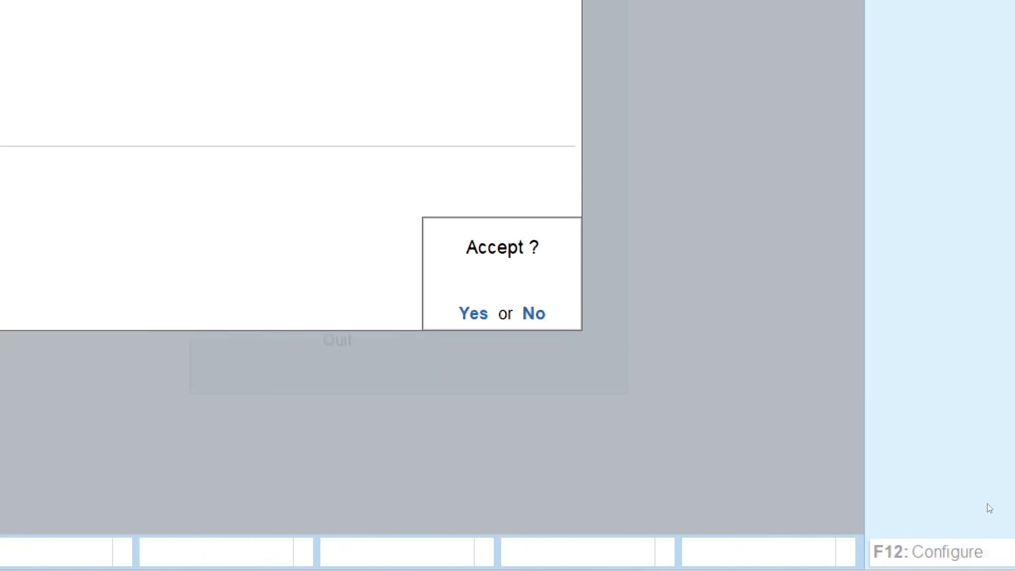
pyautogui.click(987, 503)
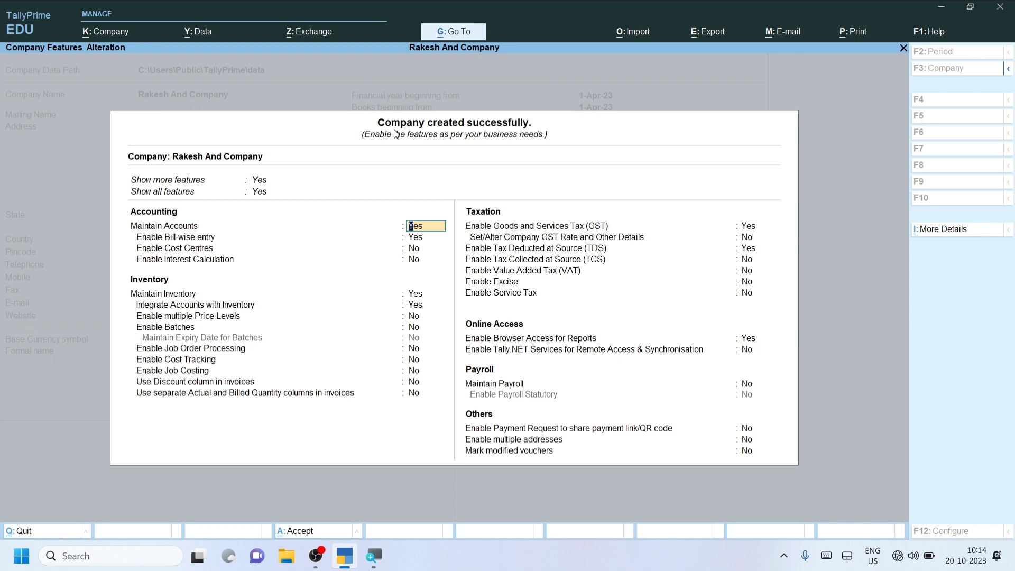
# Step: Leave accounting and inventory features as they are and enter 'no' for GST
pyautogui.press('super')
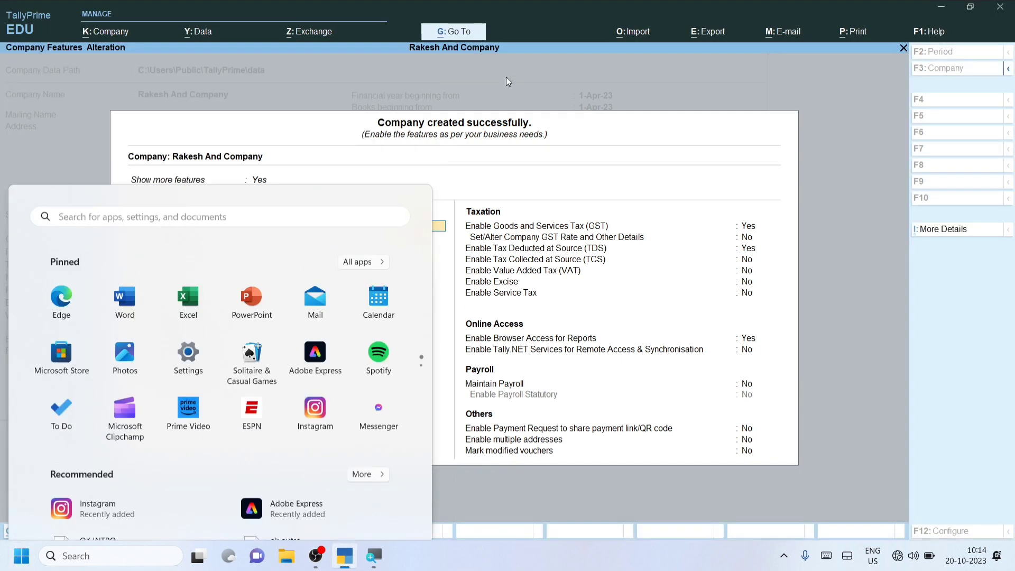
pyautogui.press('super')
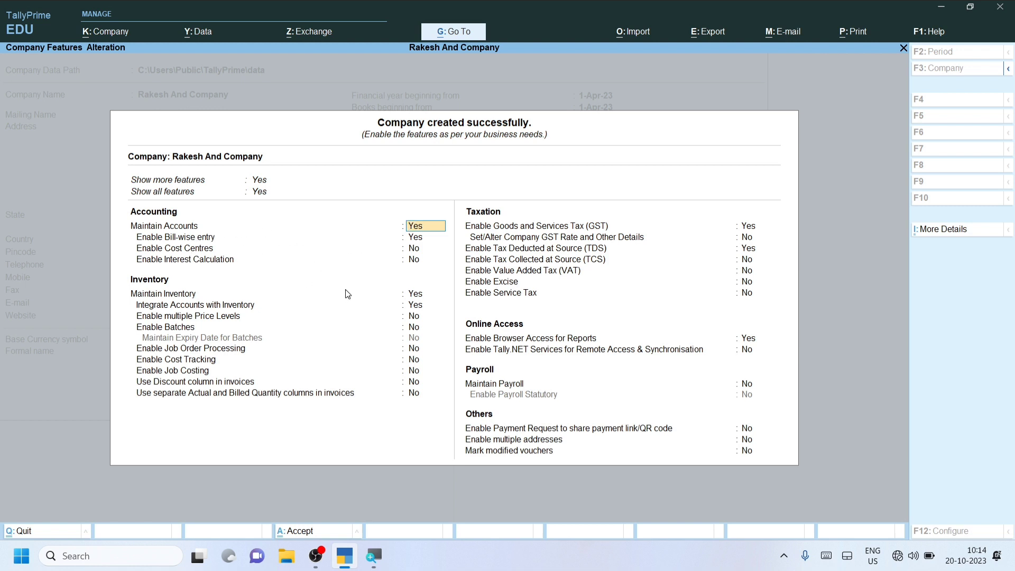
pyautogui.press('Return')
pyautogui.press('Return')
pyautogui.press('Return')
pyautogui.press('Return')
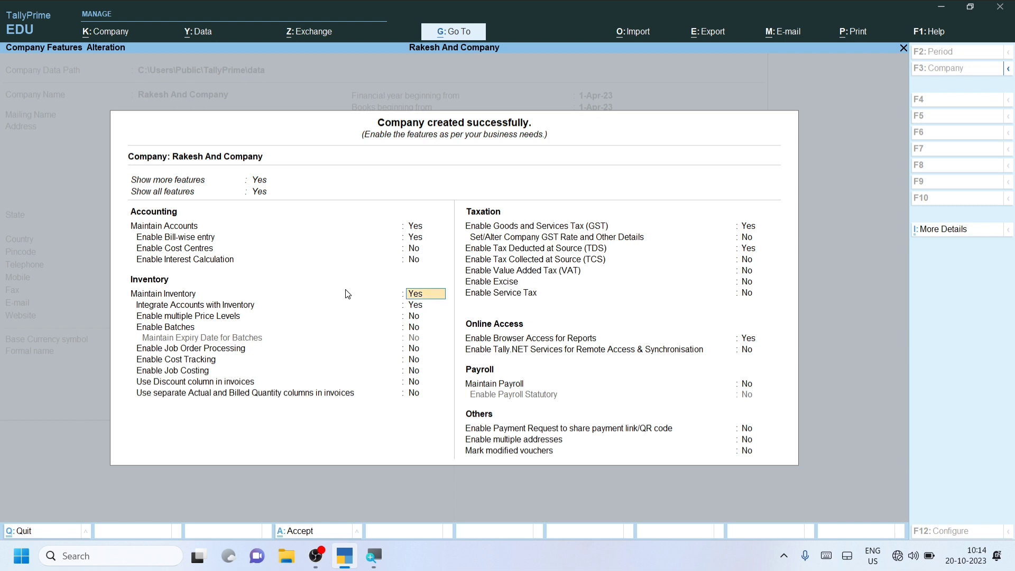
pyautogui.press('Return')
pyautogui.press('Return')
pyautogui.press('Return')
pyautogui.press('Return')
pyautogui.press('Return')
pyautogui.press('Return')
pyautogui.press('Return')
pyautogui.press('Return')
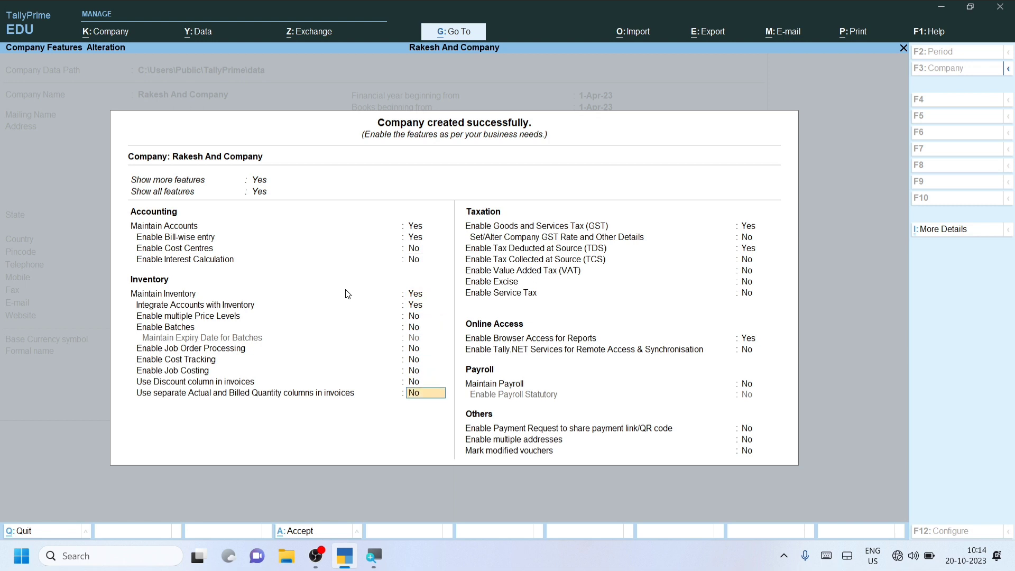
pyautogui.press('Return')
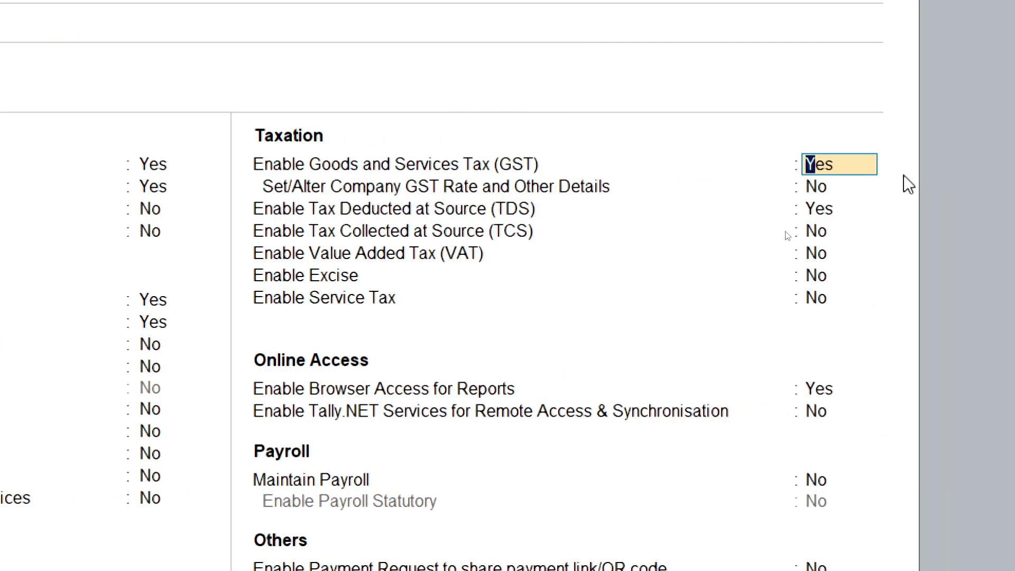
pyautogui.write('no')
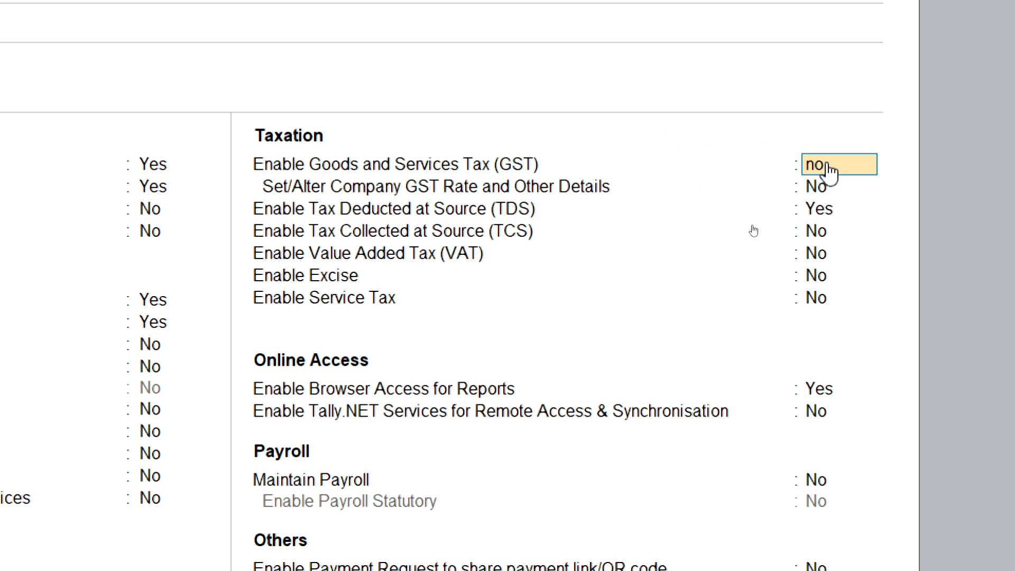
# Step: Set both GST and TDS to No, skipping the TDS deductor details
pyautogui.press('Return')
pyautogui.press('Return')
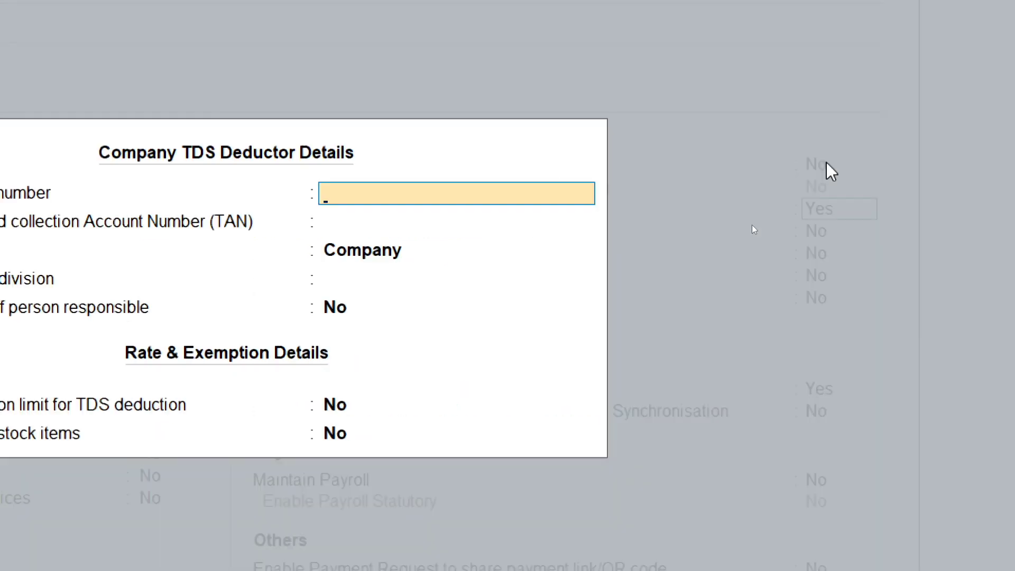
pyautogui.press('Escape')
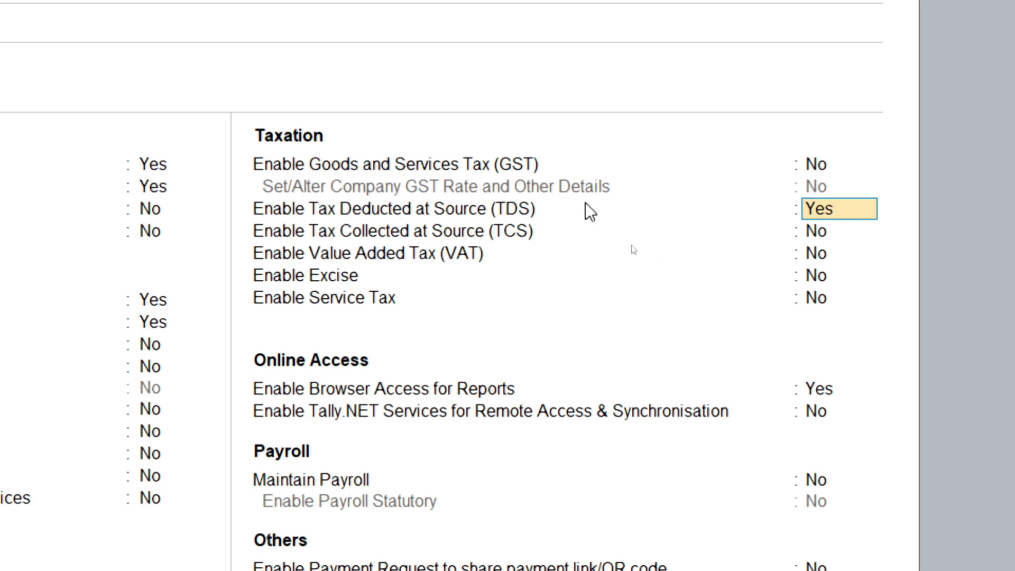
pyautogui.write('no')
pyautogui.press('Return')
pyautogui.press('Return')
pyautogui.press('Return')
pyautogui.press('Return')
pyautogui.press('Return')
pyautogui.press('Return')
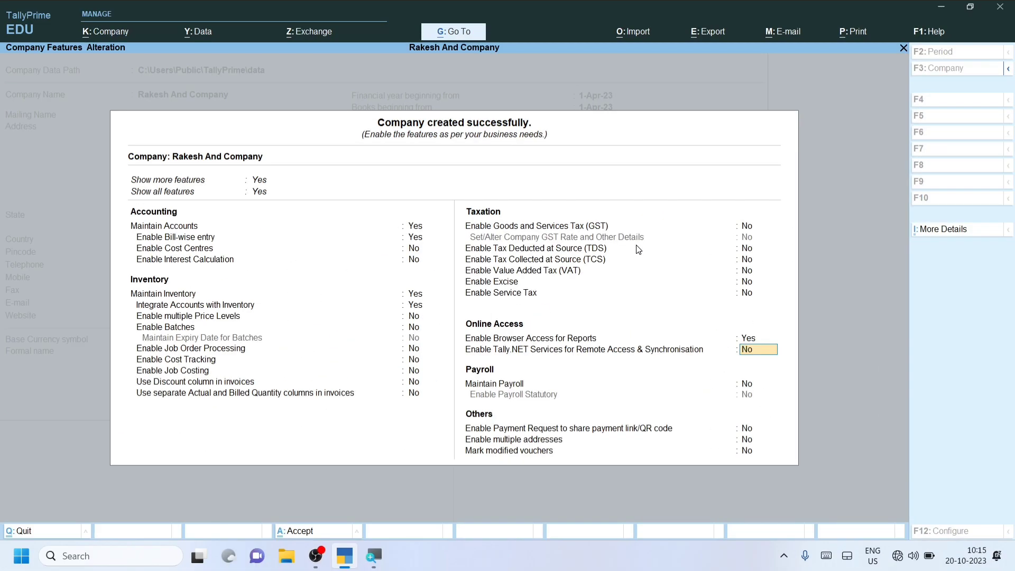
# Step: Leave remote access, payroll and payment request settings unchanged through to the accept prompt
pyautogui.press('Return')
pyautogui.press('Return')
pyautogui.press('Return')
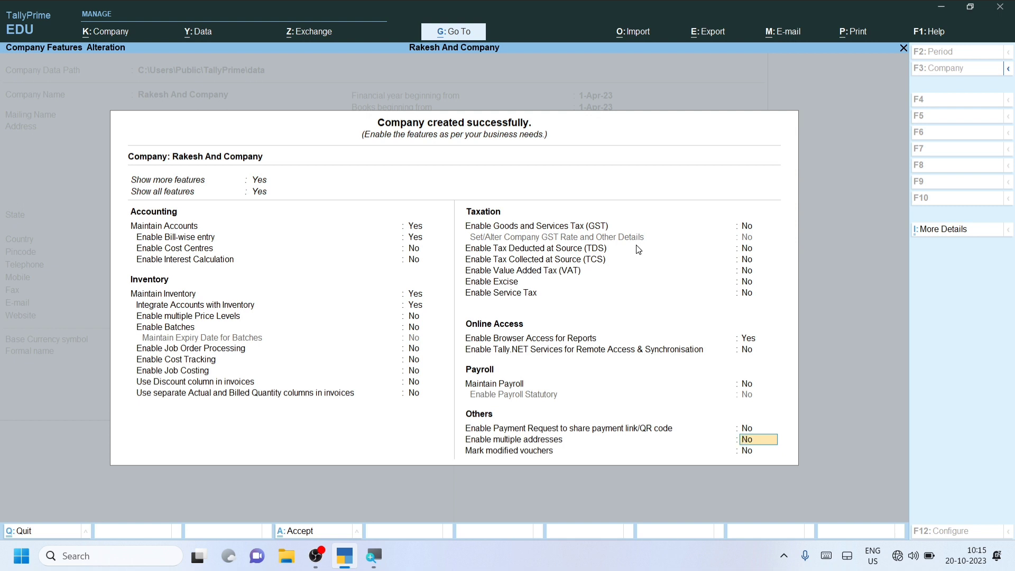
pyautogui.press('Up')
pyautogui.press('Up')
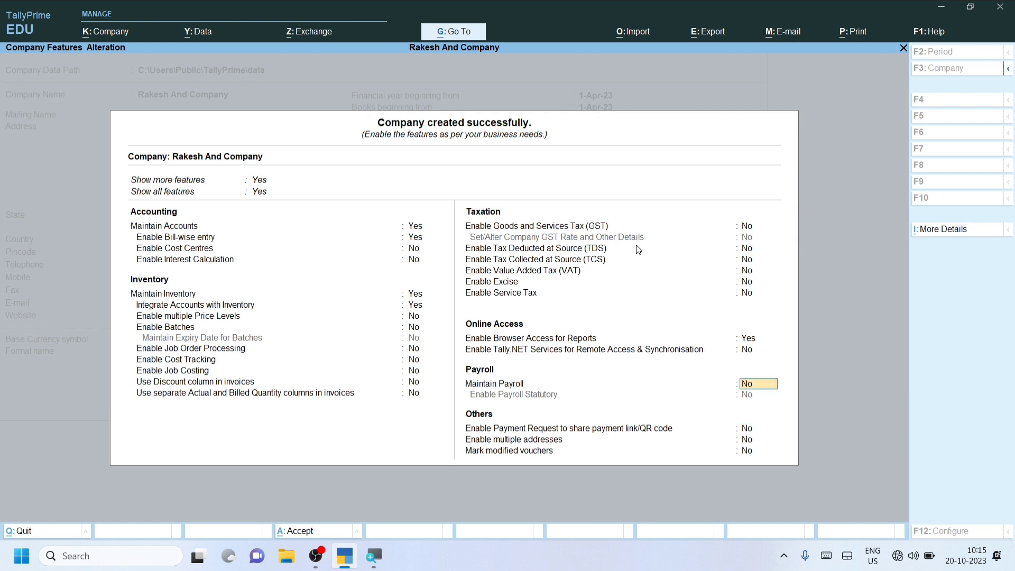
pyautogui.press('Down')
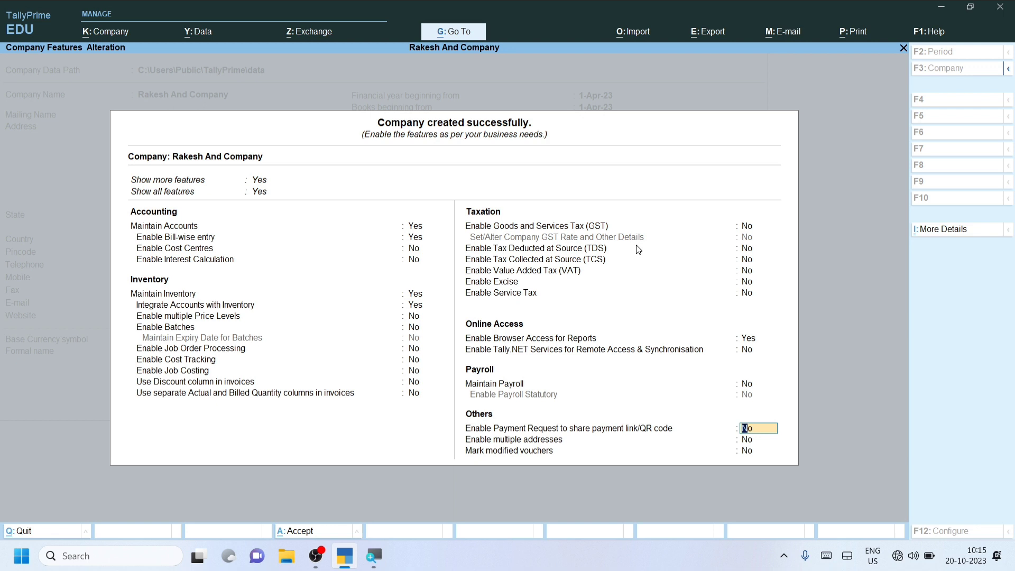
pyautogui.press('Down')
pyautogui.press('Down')
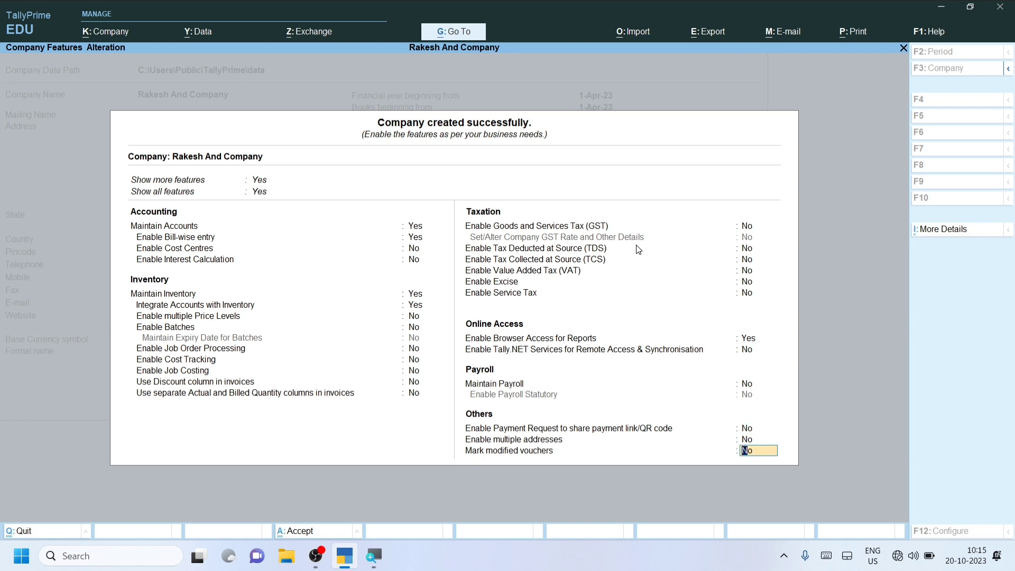
pyautogui.press('Return')
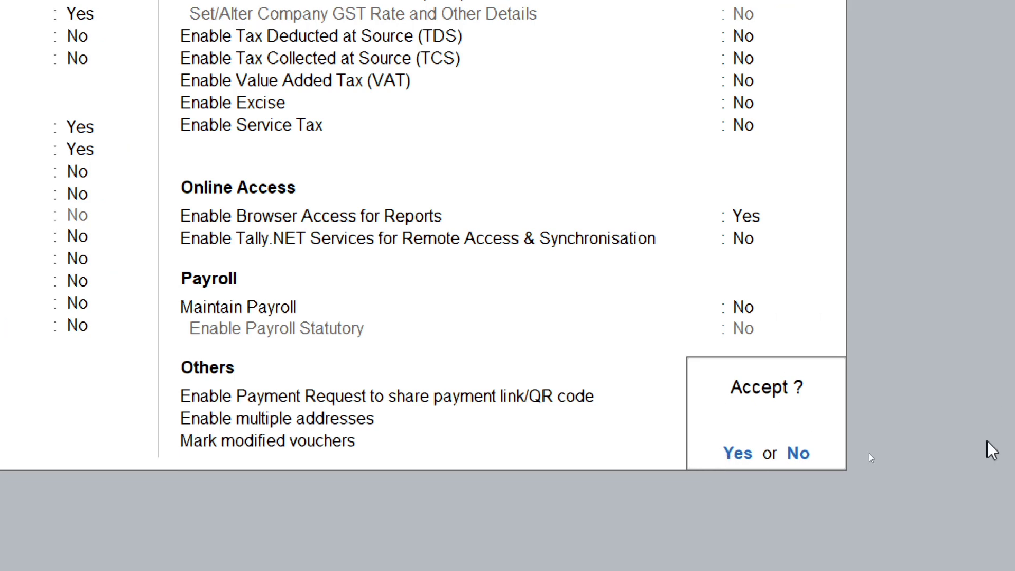
# Step: Accept the features so Gateway of Tally shows Rakesh And Company as the active company
pyautogui.click(744, 456)
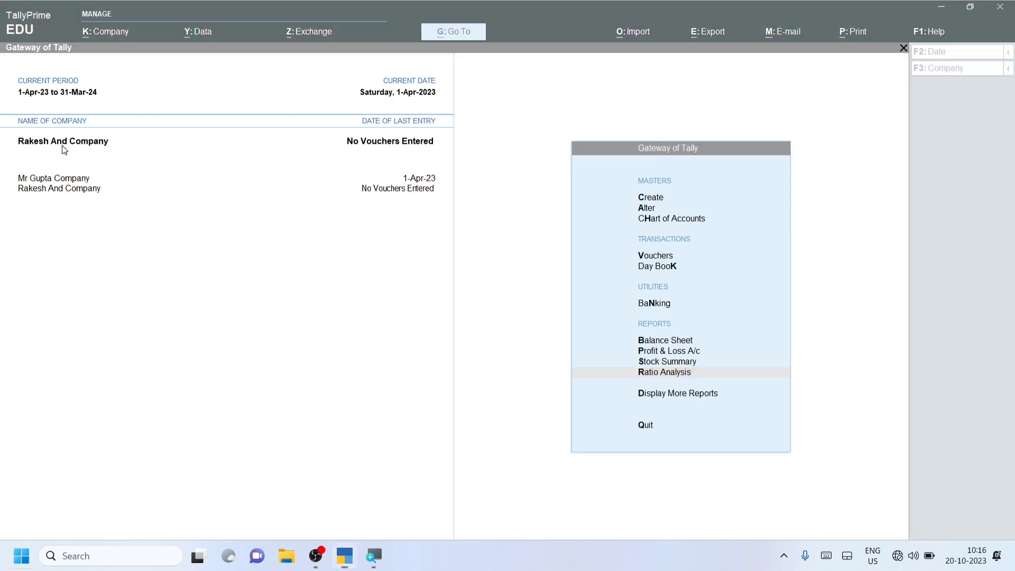
pyautogui.press('super')
pyautogui.click(534, 174)
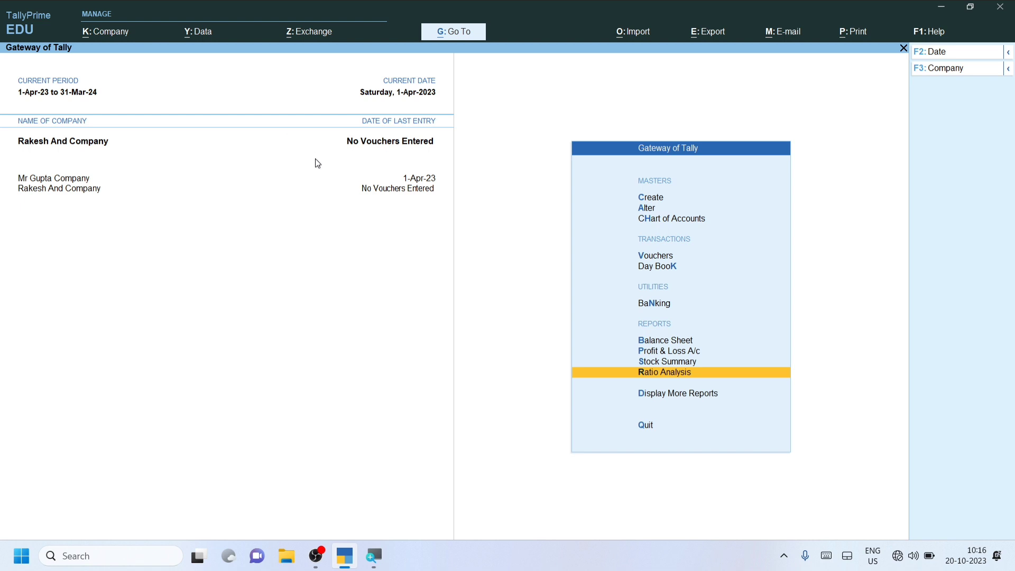
# Step: Choose Create Company from Company > Change to get a blank Company Creation form
pyautogui.press('F3')
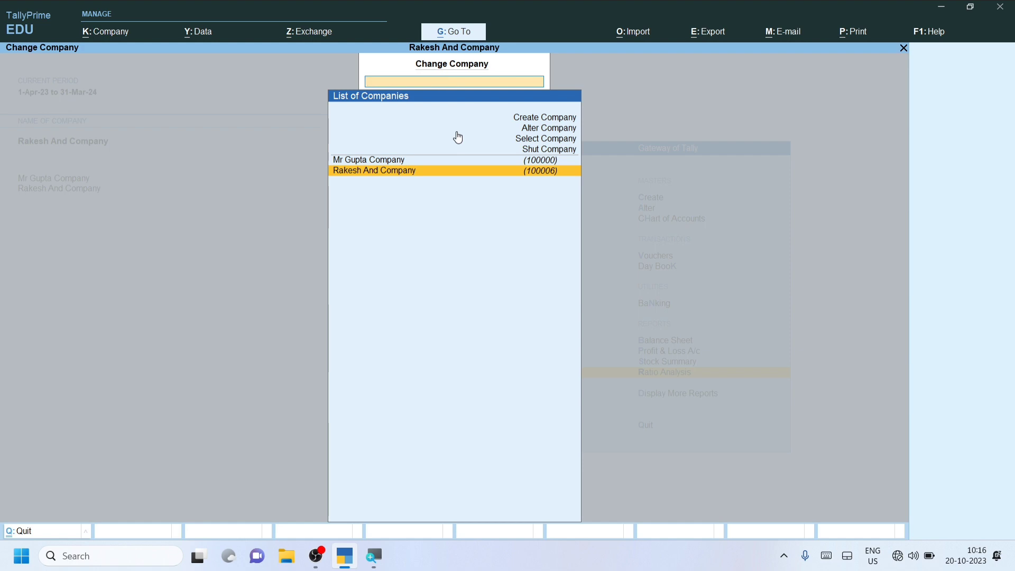
pyautogui.press('Return')
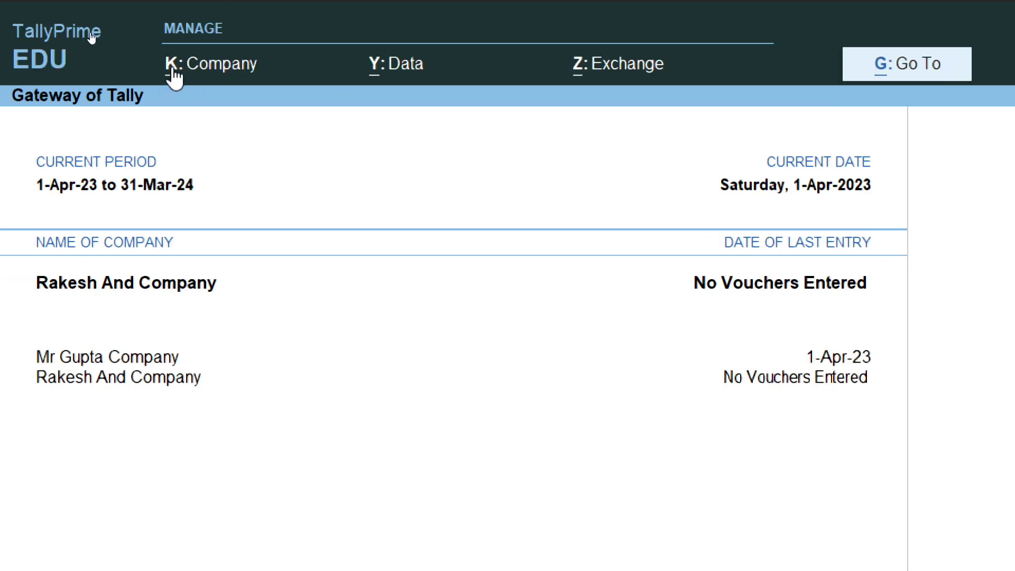
pyautogui.click(212, 72)
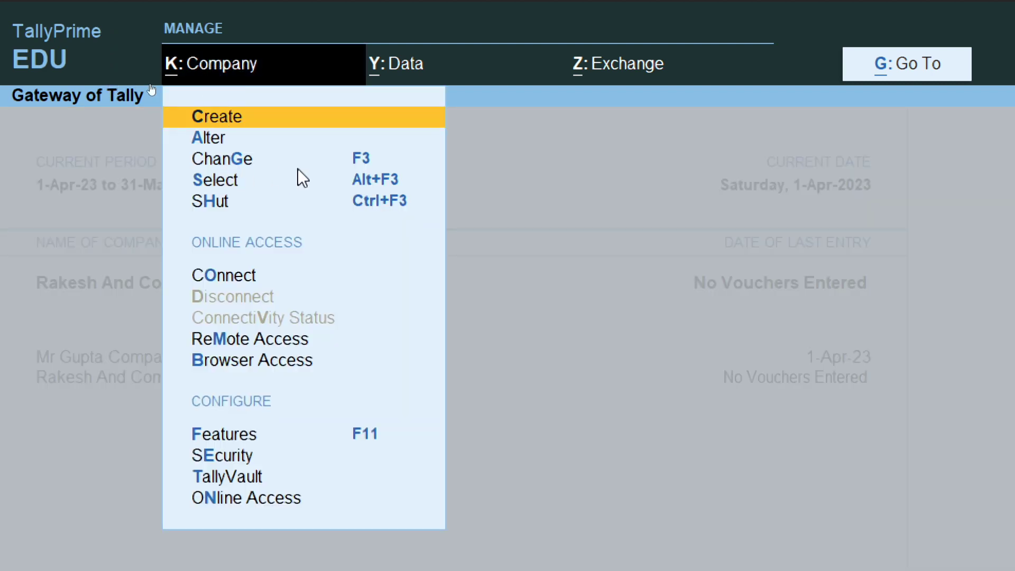
pyautogui.click(353, 161)
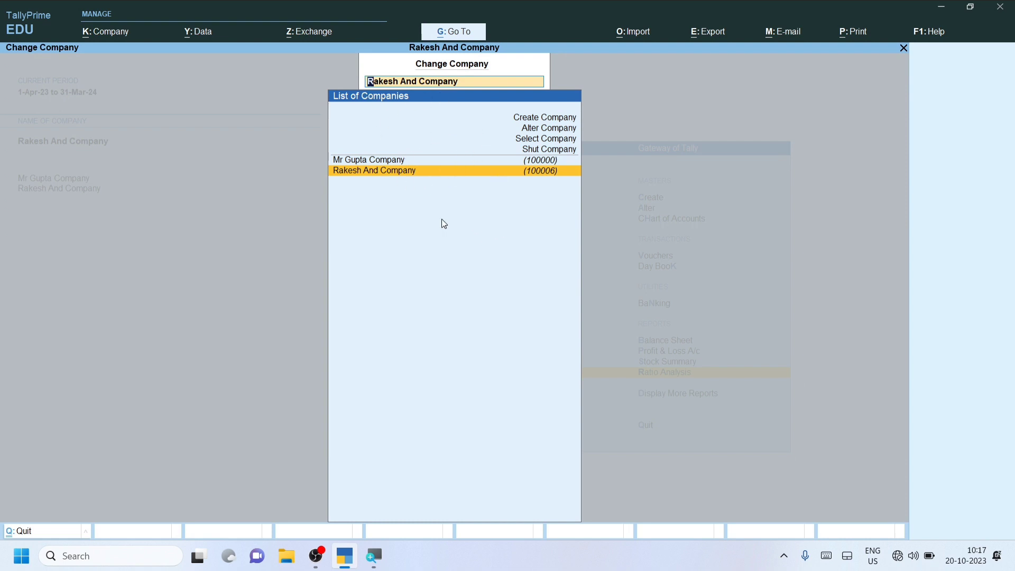
pyautogui.press('Up')
pyautogui.press('Up')
pyautogui.press('Up')
pyautogui.press('Up')
pyautogui.press('Up')
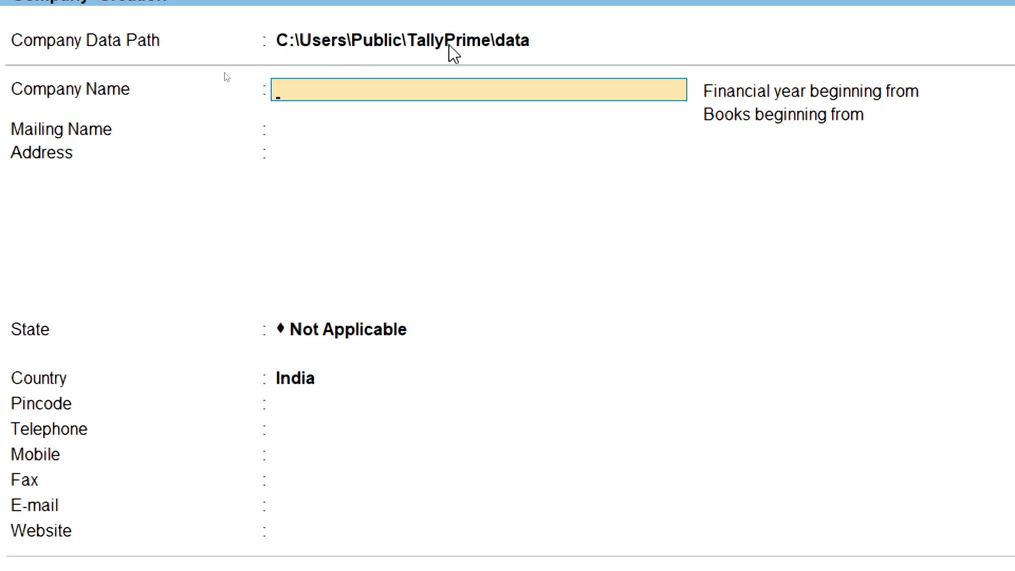
# Step: Keep the default data path and enter 'Praveen Company' as company and mailing name
pyautogui.click(417, 46)
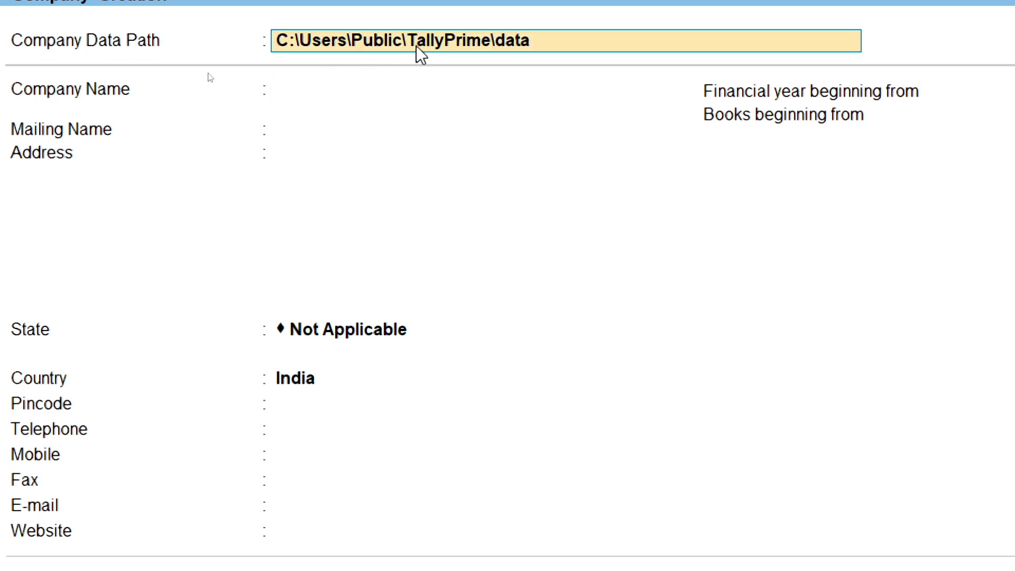
pyautogui.press('Return')
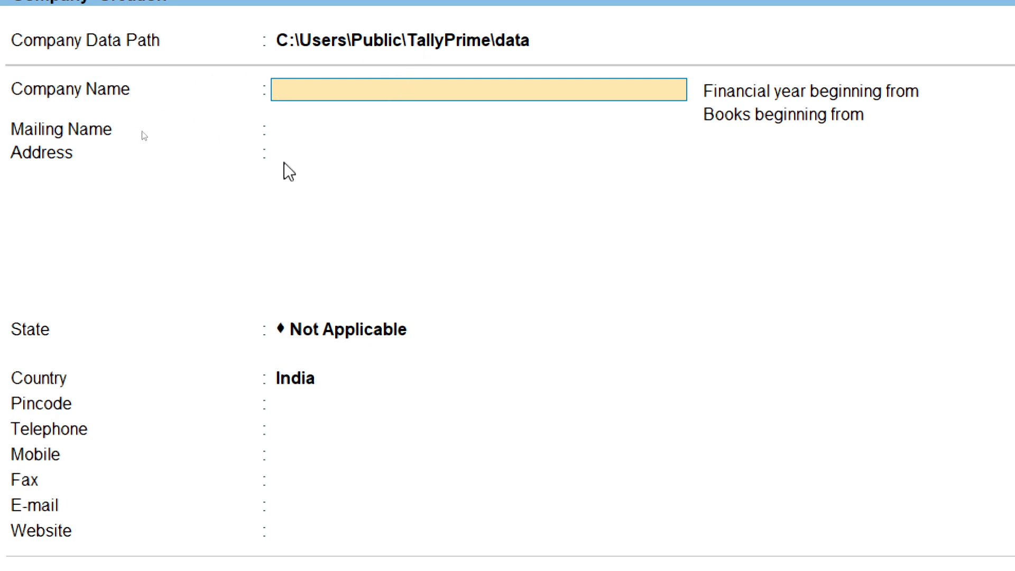
pyautogui.write('Praveen')
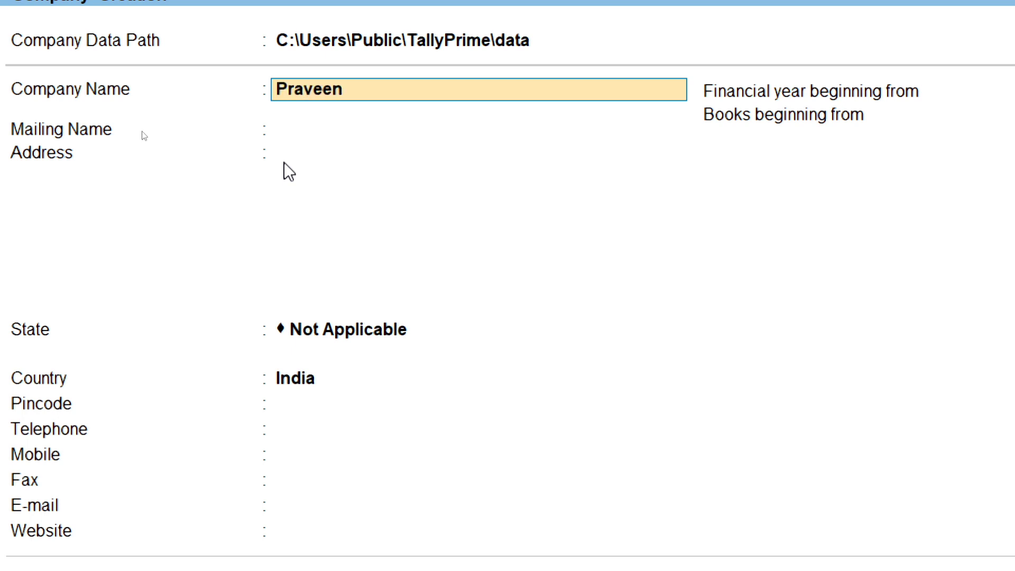
pyautogui.write(' Company')
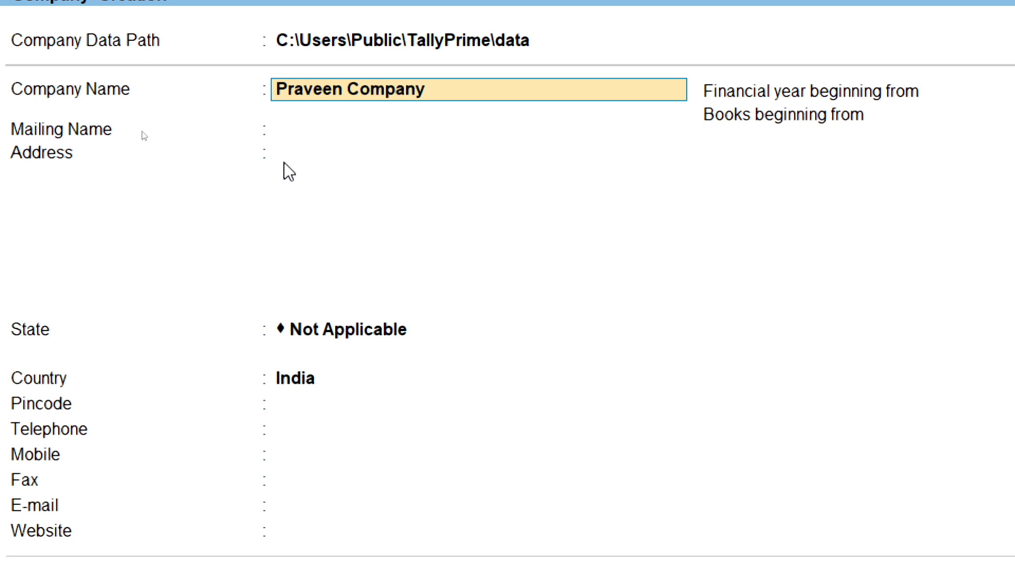
pyautogui.press('Return')
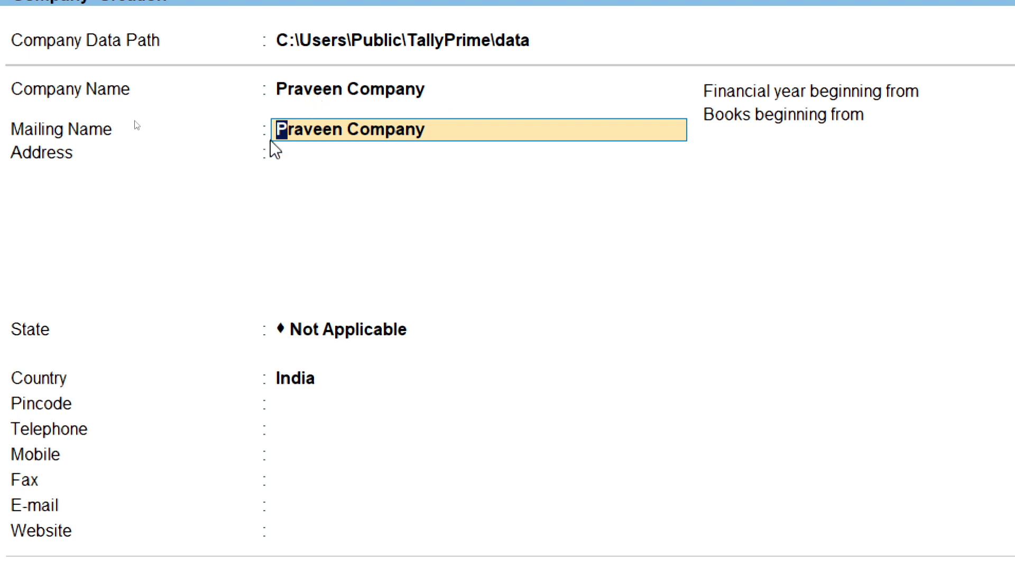
pyautogui.press('Return')
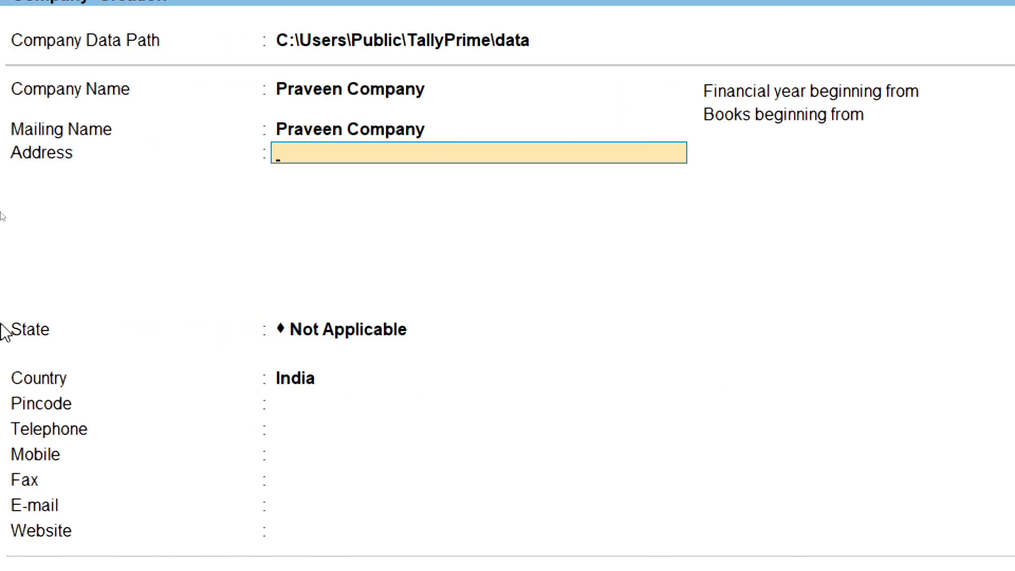
# Step: Enter the address lines 'Sardar Pura' and 'Jodhpur', then move on to the State field
pyautogui.write('Jodh')
pyautogui.press('BackSpace')
pyautogui.press('BackSpace')
pyautogui.press('BackSpace')
pyautogui.write('Sardar Pura')
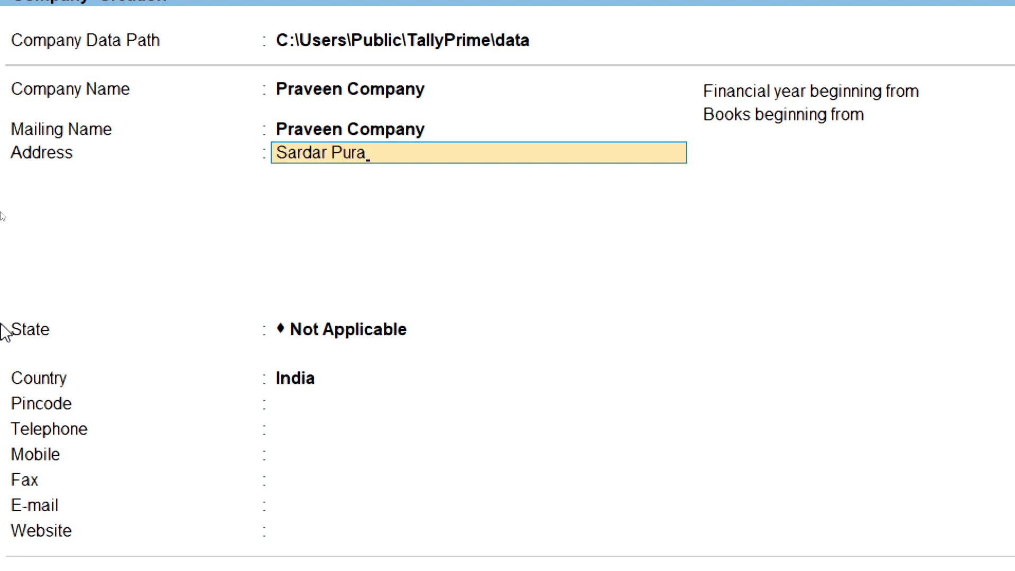
pyautogui.press('Return')
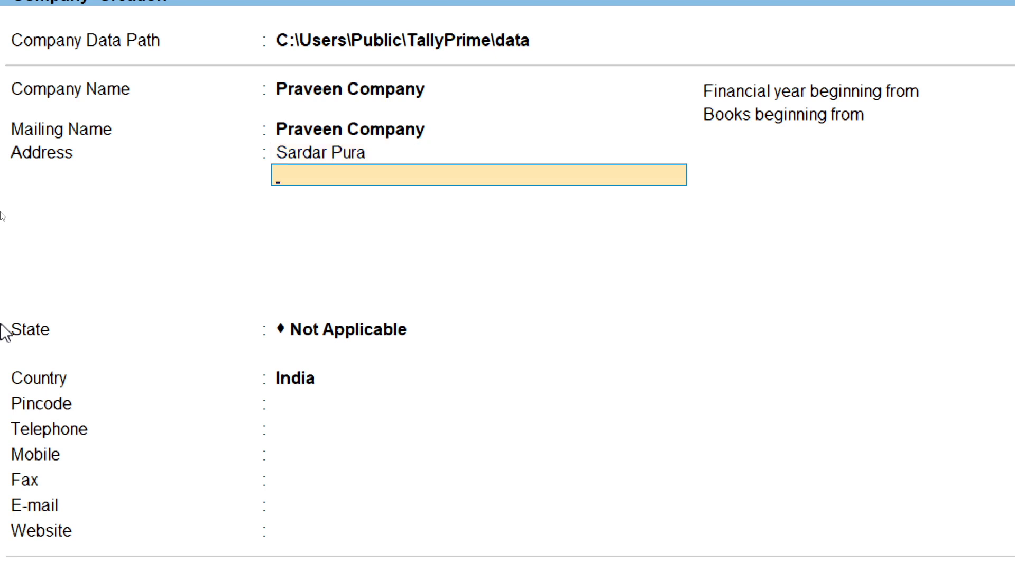
pyautogui.write('Jodhpur')
pyautogui.press('Return')
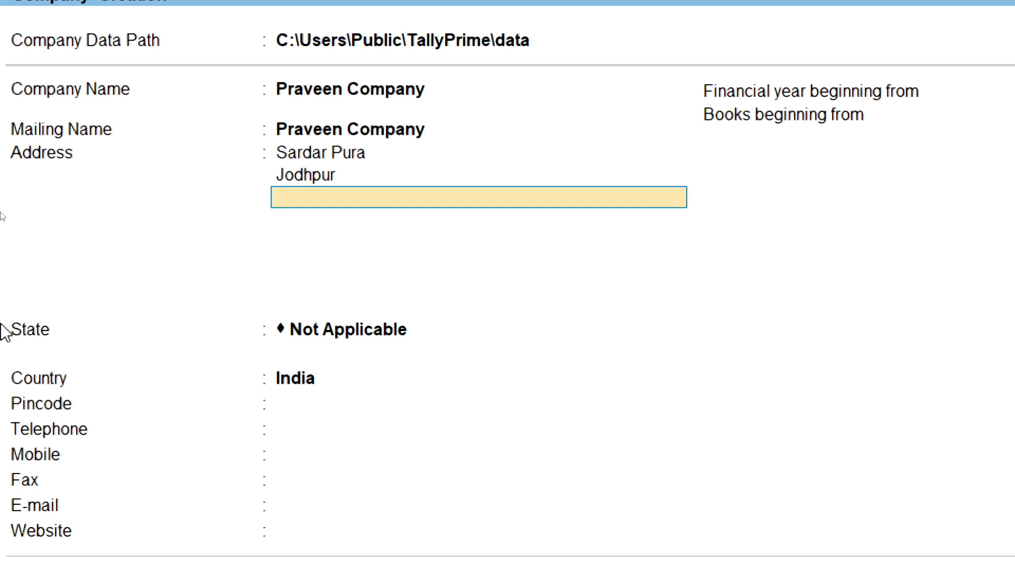
pyautogui.press('Return')
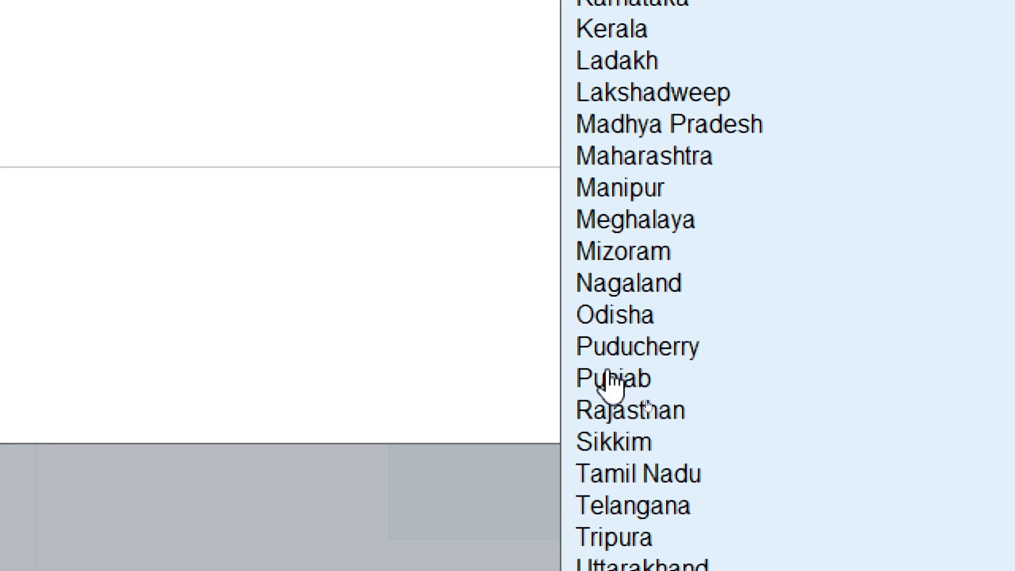
# Step: Choose Rajasthan from the List of States, with Country India and pincode 000000
pyautogui.click(650, 420)
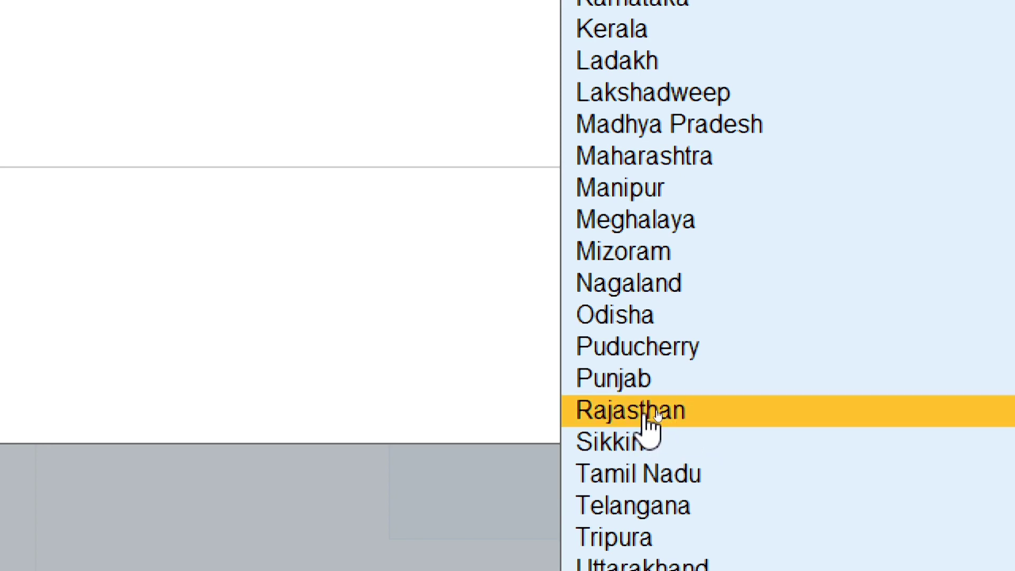
pyautogui.click(645, 418)
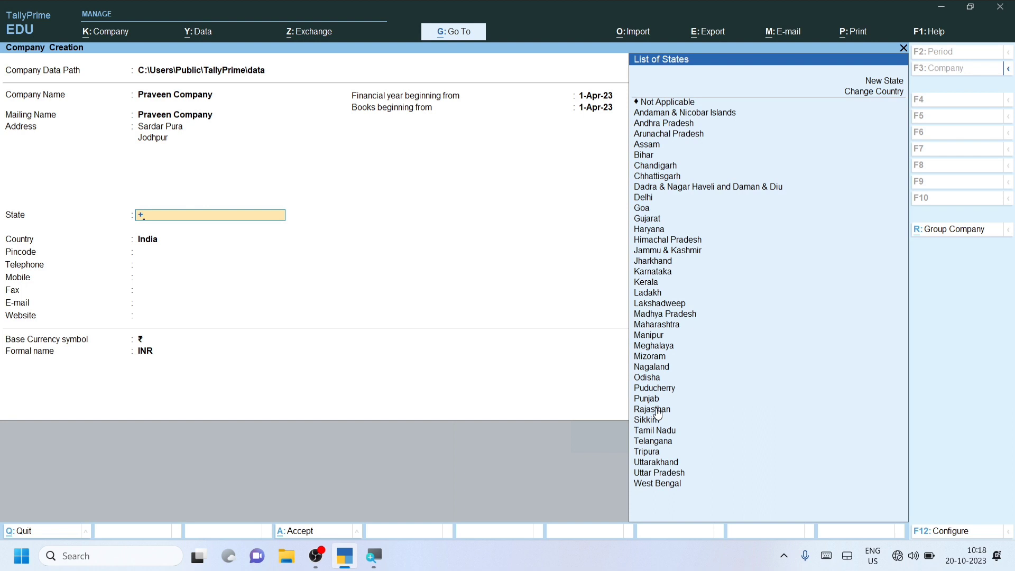
pyautogui.click(660, 412)
pyautogui.click(660, 412)
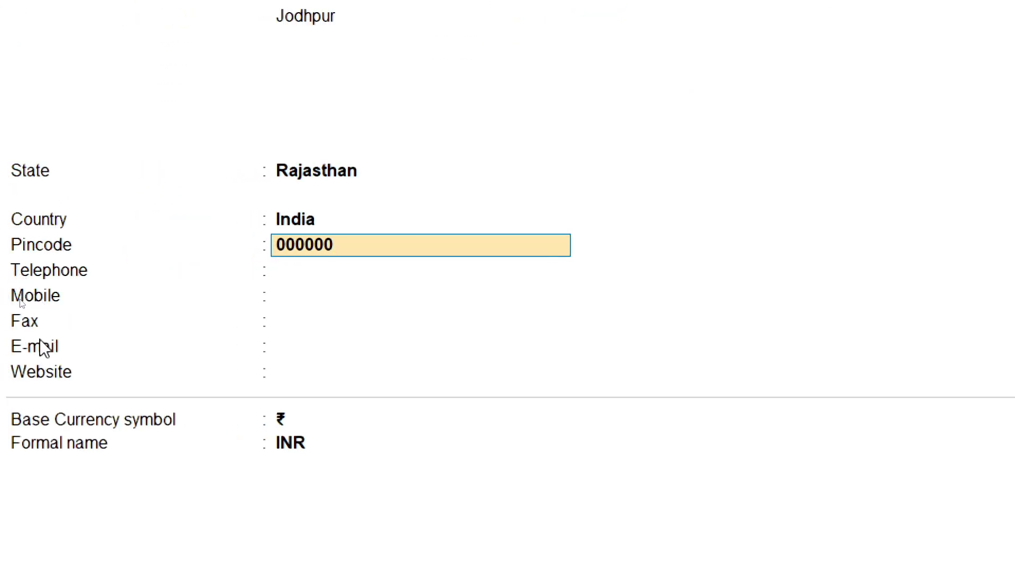
# Step: Skip the blank telephone, mobile, fax, e-mail and website fields to reach the 1-Apr-23 dates
pyautogui.press('Return')
pyautogui.press('Return')
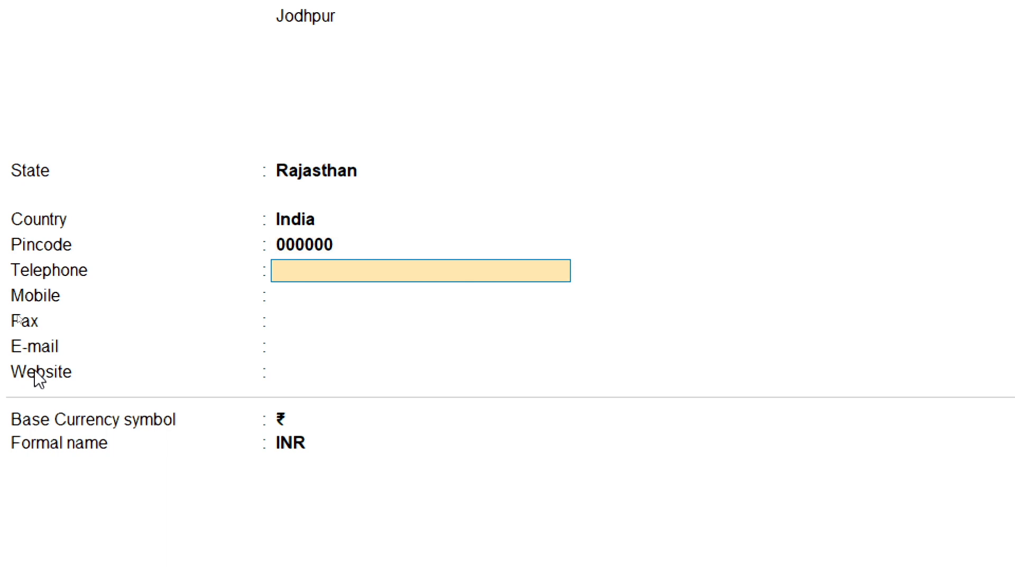
pyautogui.press('Return')
pyautogui.press('Return')
pyautogui.press('Return')
pyautogui.press('Return')
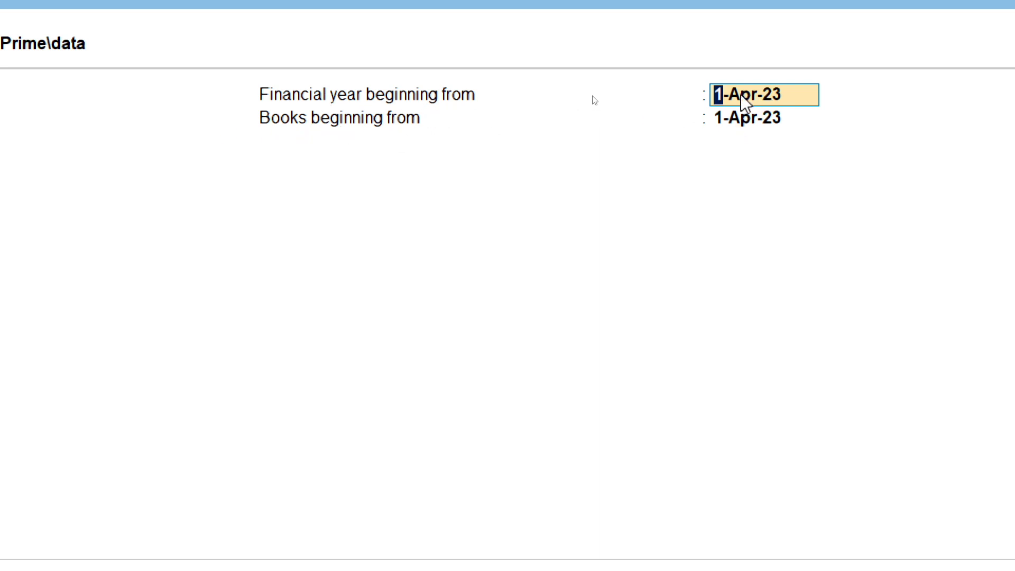
# Step: Leave books beginning at 1-Apr-23 and the base currency as ₹ (INR), reaching the Accept? prompt
pyautogui.click(729, 114)
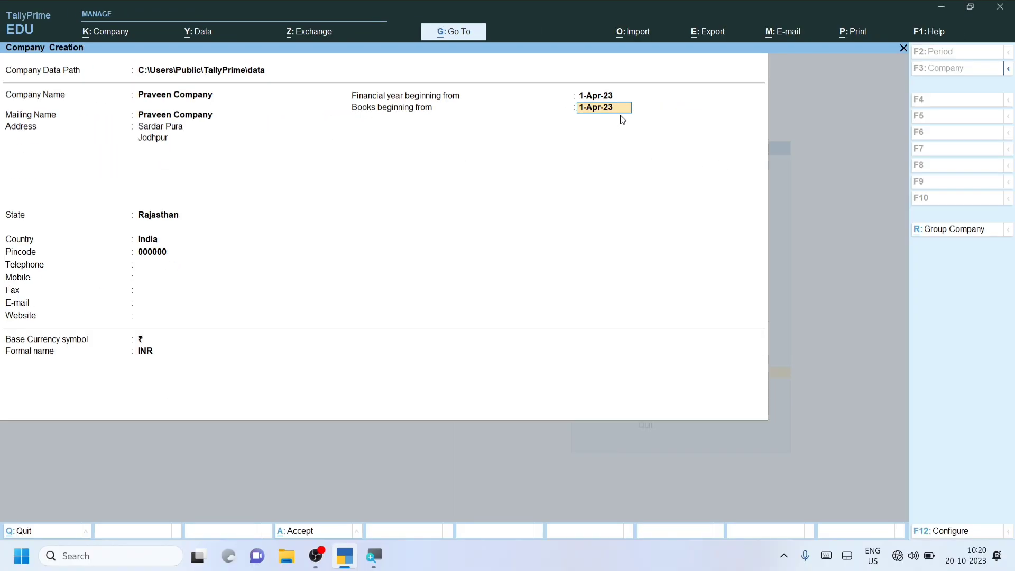
pyautogui.press('Return')
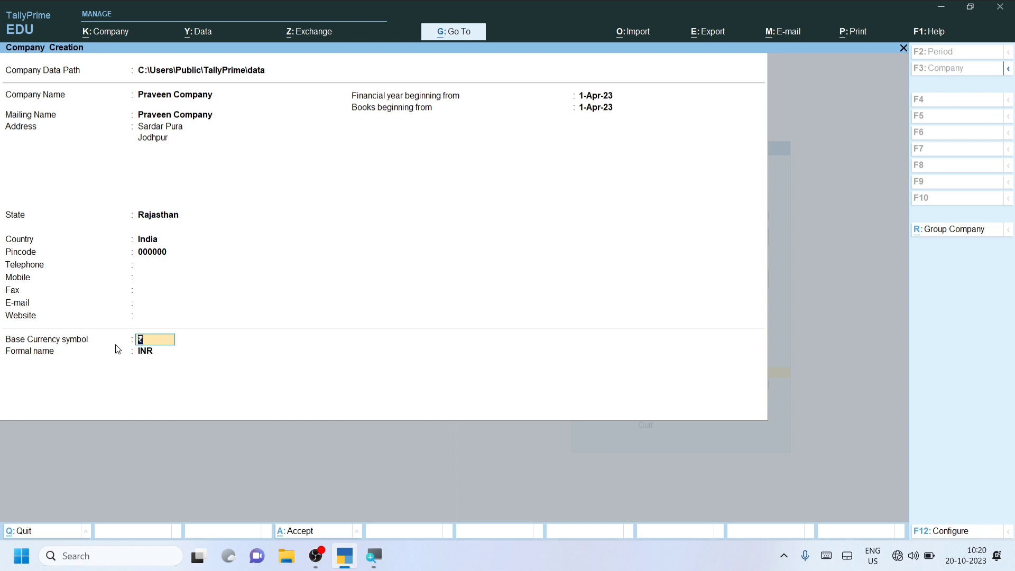
pyautogui.press('Return')
pyautogui.press('Return')
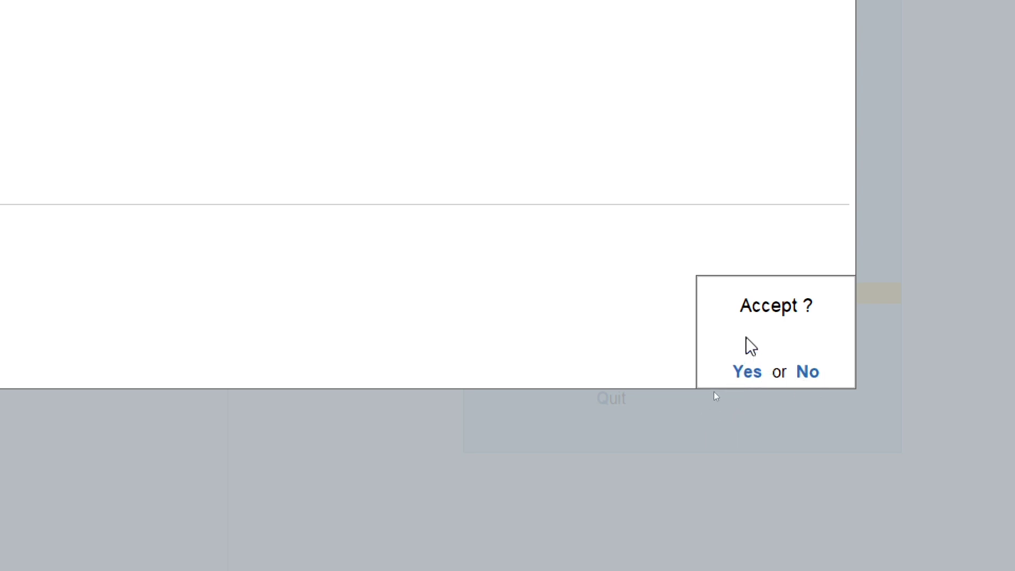
# Step: Accept creating Praveen Company, then move down the Company Features list to the GST option unchanged
pyautogui.click(747, 373)
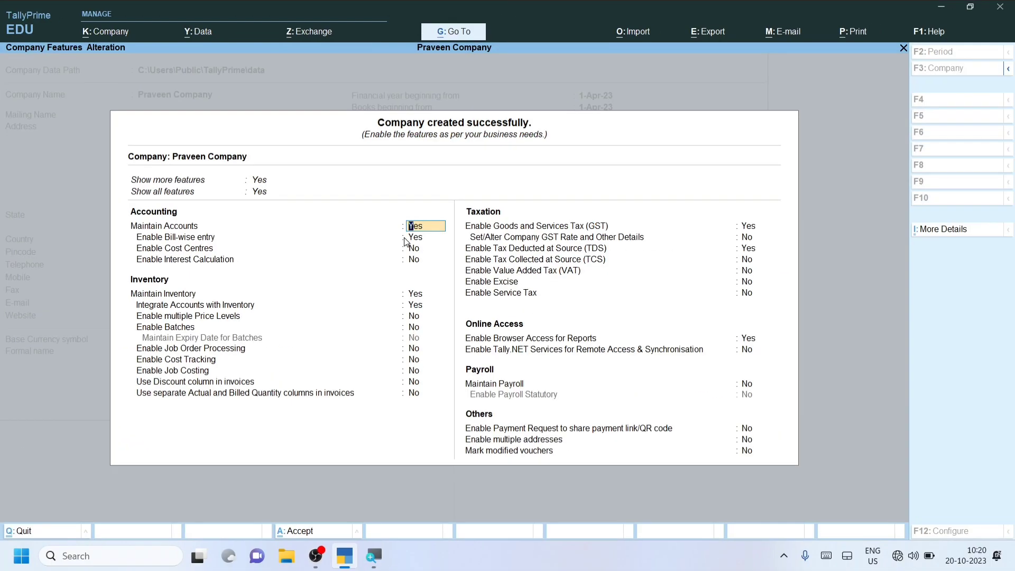
pyautogui.press('Down')
pyautogui.press('Down')
pyautogui.press('Down')
pyautogui.press('Down')
pyautogui.press('Down')
pyautogui.press('Down')
pyautogui.press('Down')
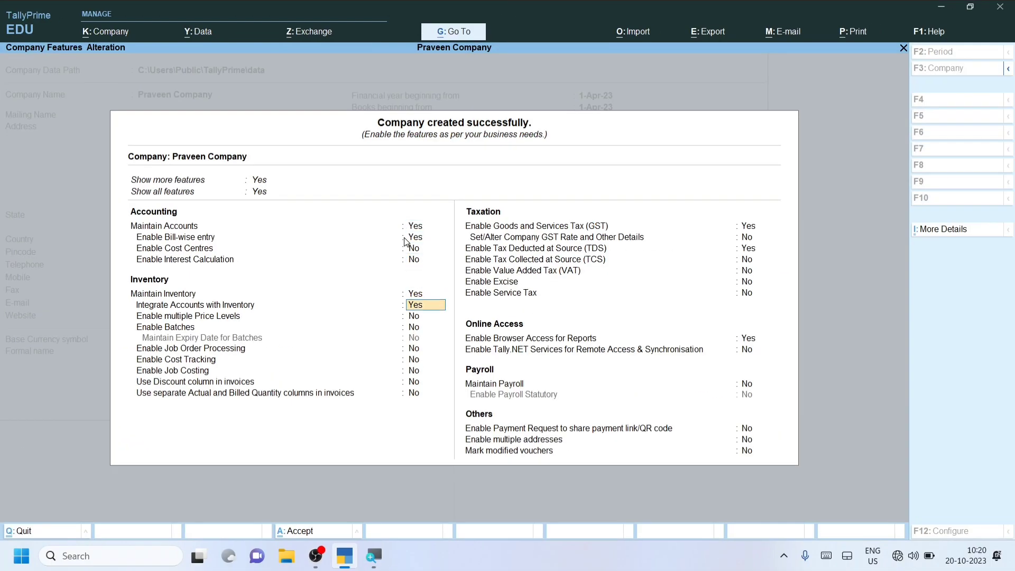
pyautogui.press('Down')
pyautogui.press('Down')
pyautogui.press('Down')
pyautogui.press('Down')
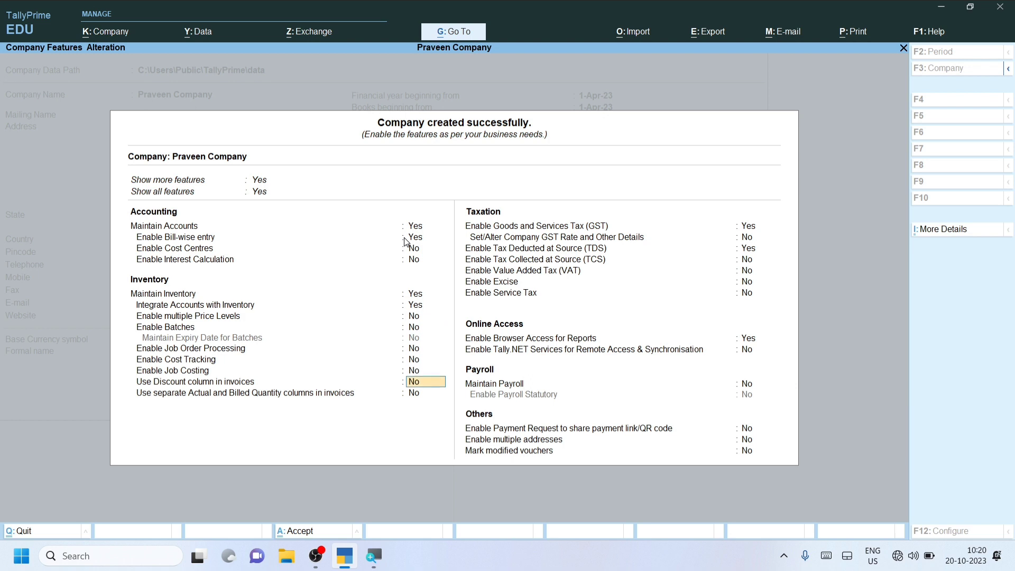
pyautogui.press('Down')
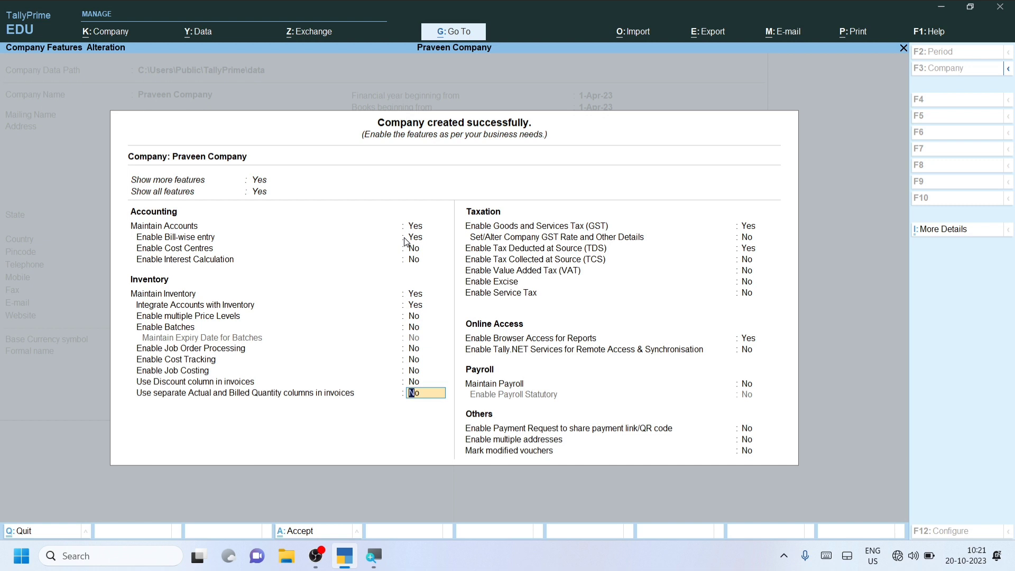
pyautogui.press('Down')
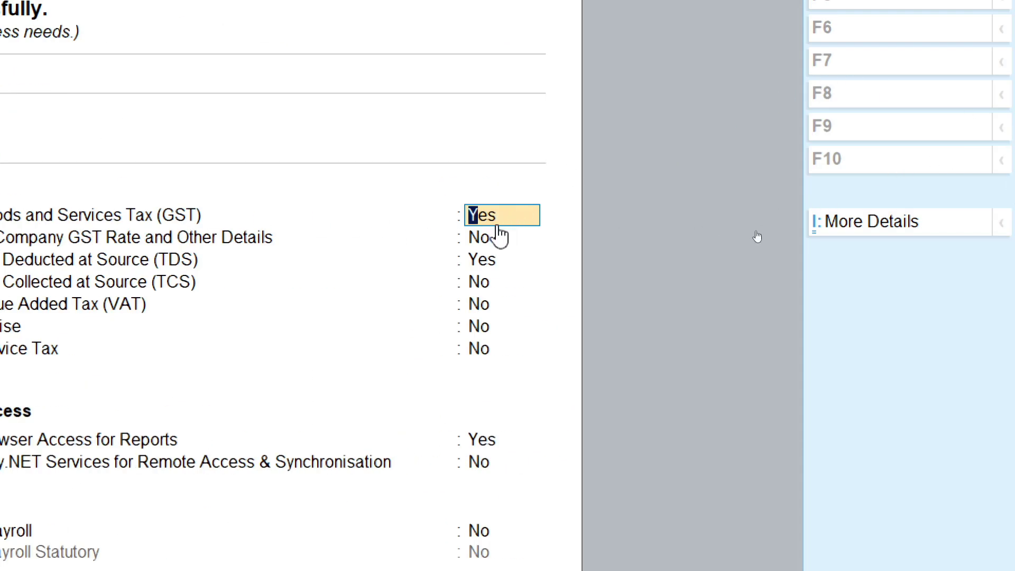
# Step: Set Enable GST and Enable TDS to No, leaving TCS, VAT and other features unchanged
pyautogui.write('no')
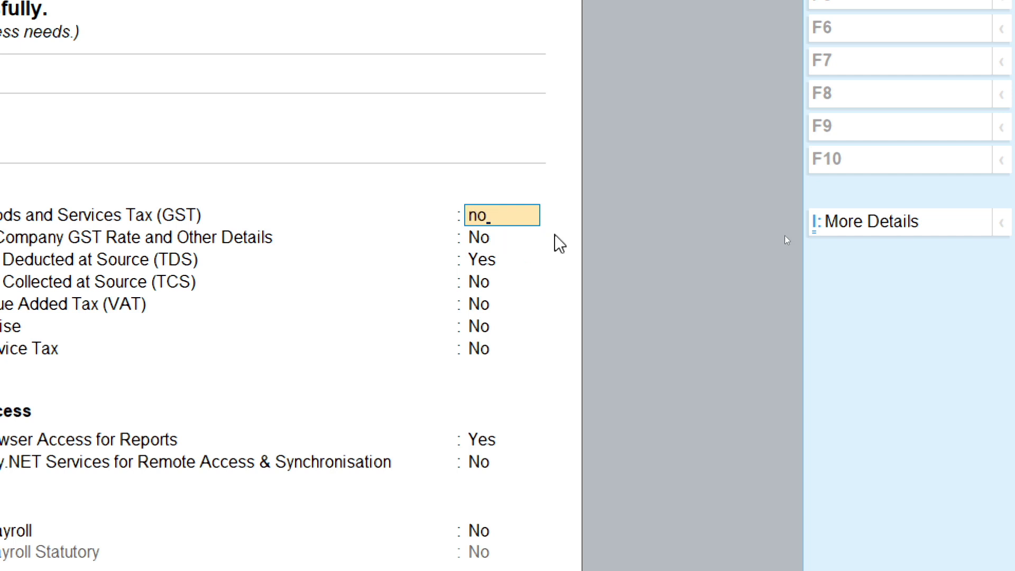
pyautogui.press('Return')
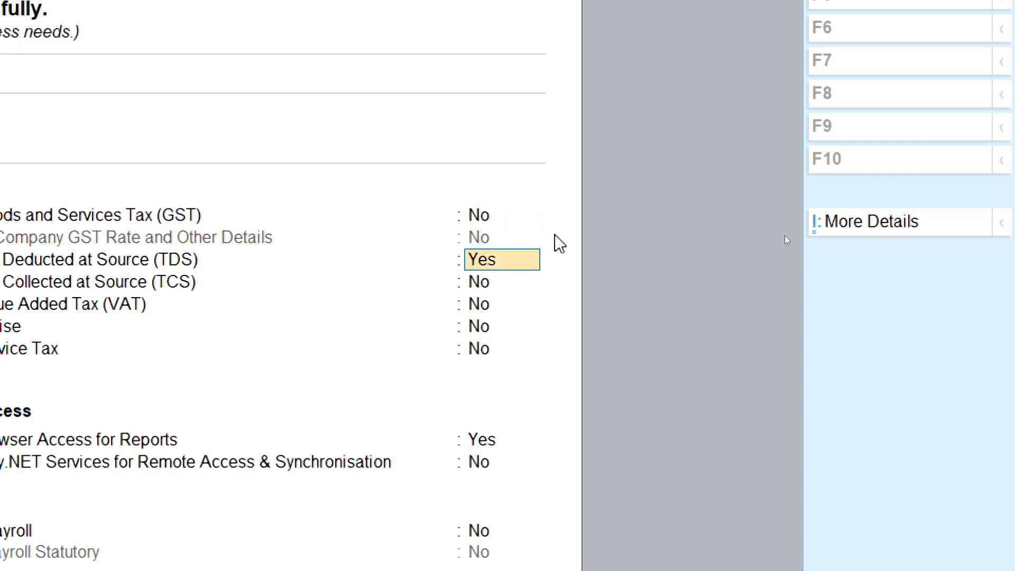
pyautogui.write('no')
pyautogui.press('Return')
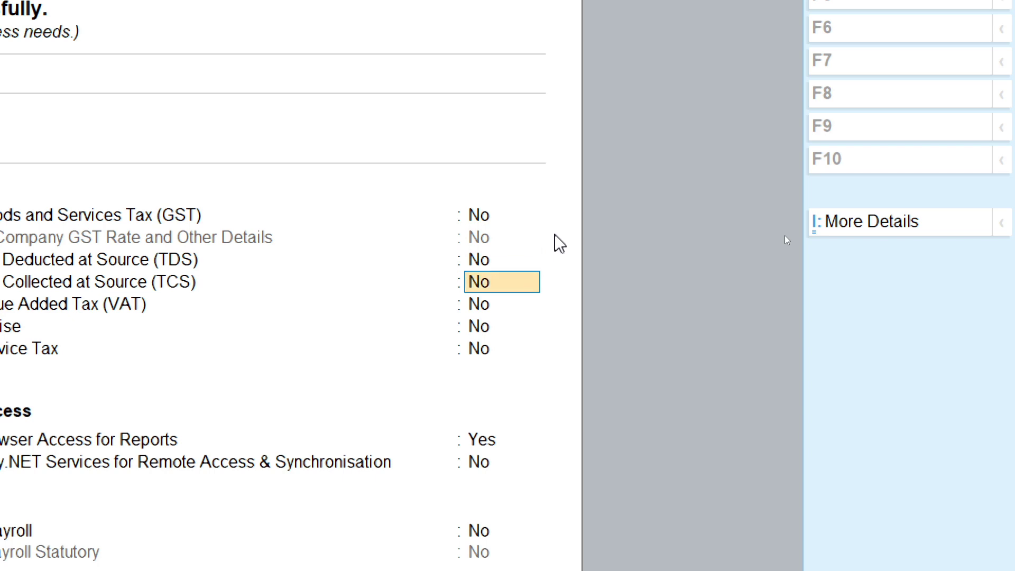
pyautogui.press('Return')
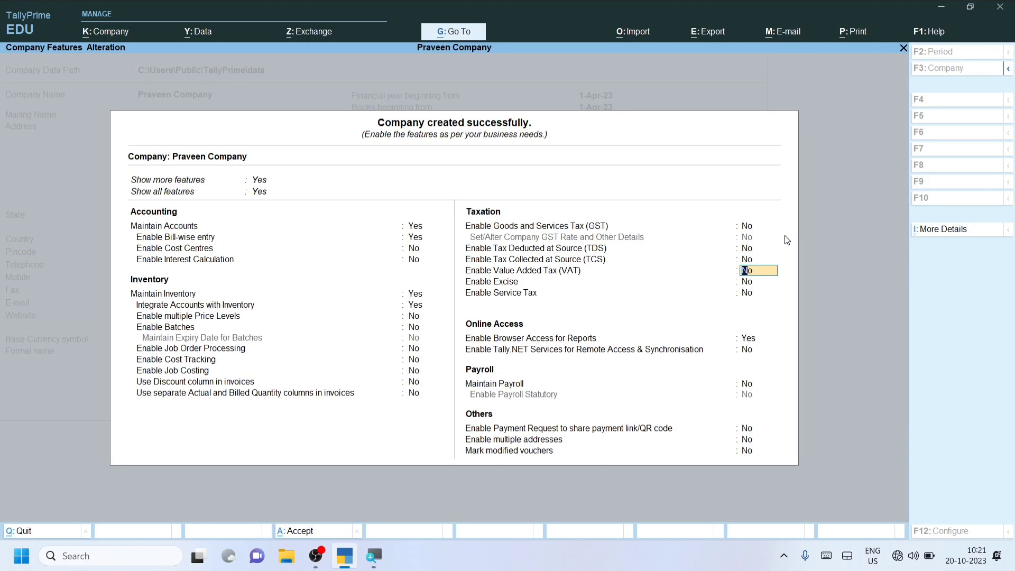
pyautogui.press('Return')
pyautogui.press('Return')
pyautogui.press('Return')
pyautogui.press('Return')
pyautogui.press('Return')
pyautogui.press('Return')
pyautogui.press('Return')
pyautogui.press('Return')
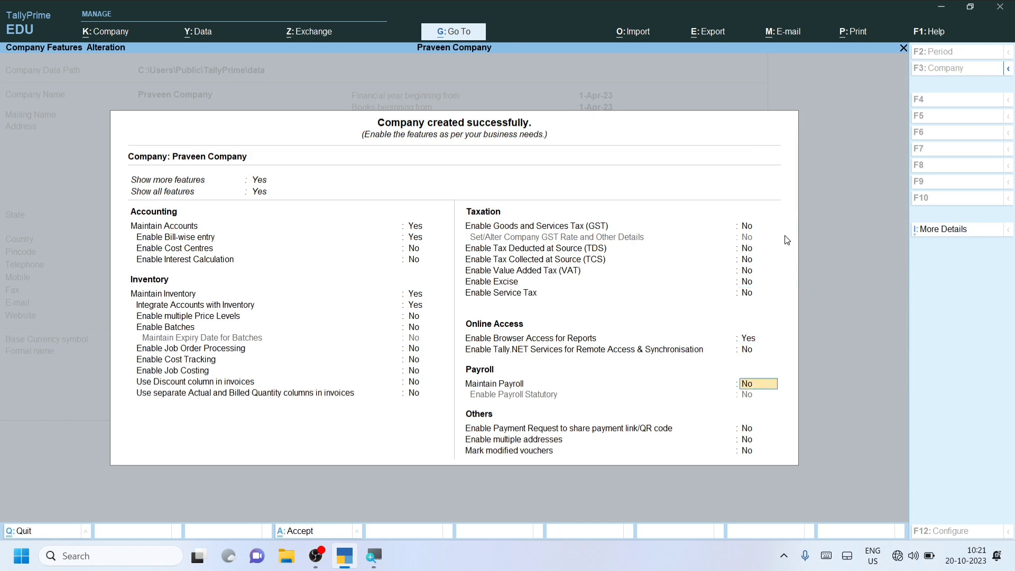
pyautogui.press('Return')
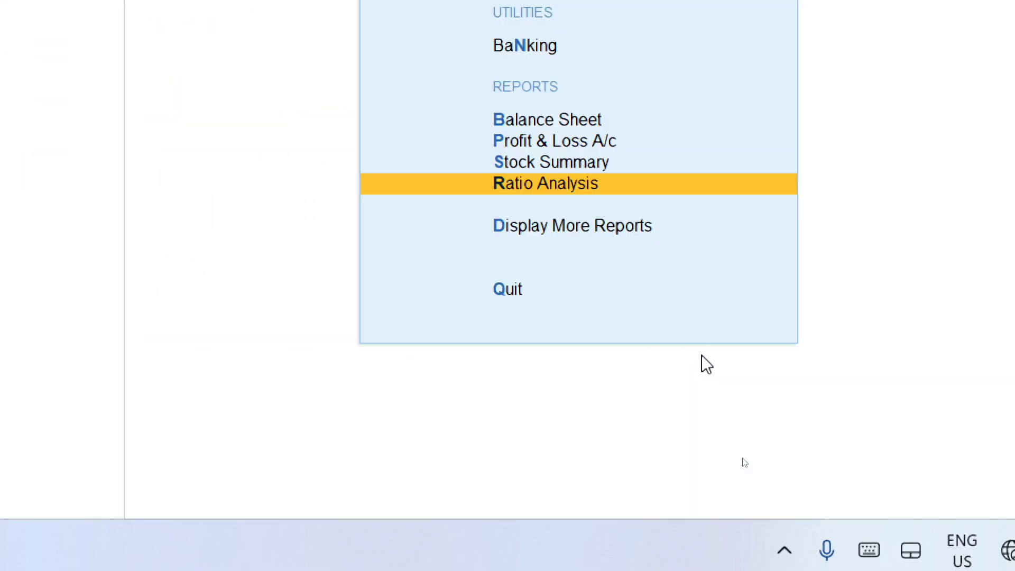
# Step: Accept Praveen Company's feature settings and return to the Gateway of Tally company list
pyautogui.click(703, 355)
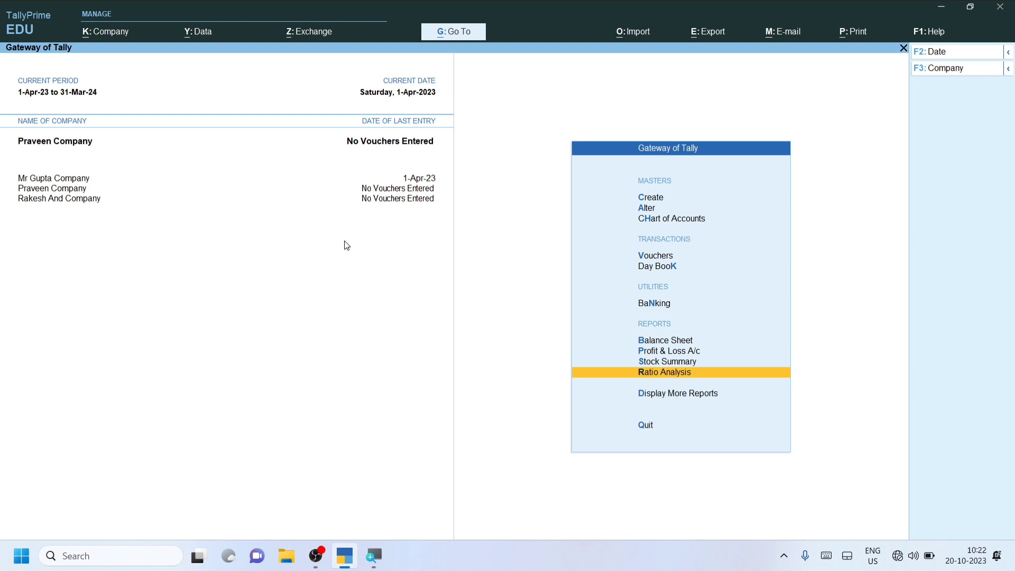
pyautogui.press('ctrl')
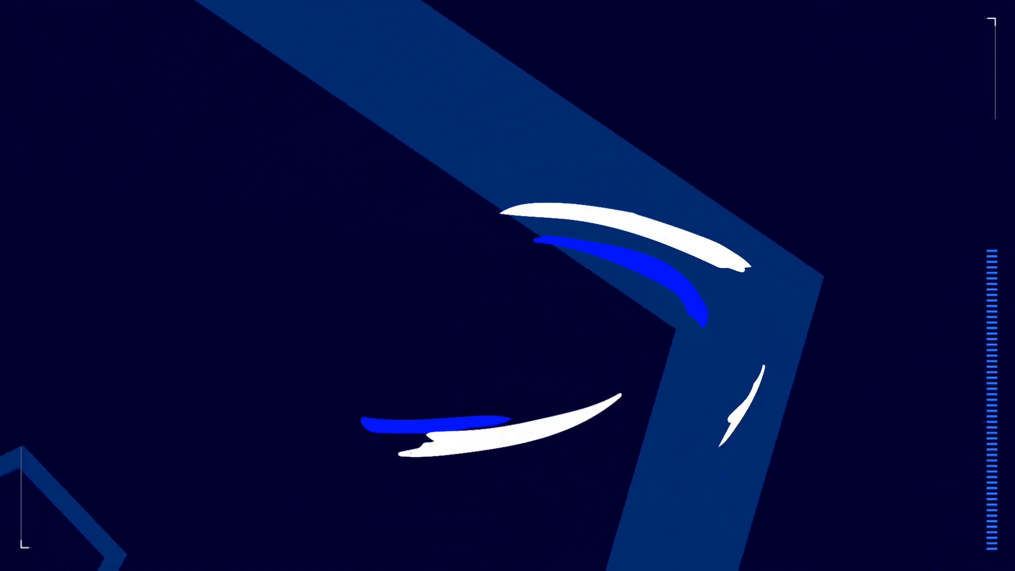